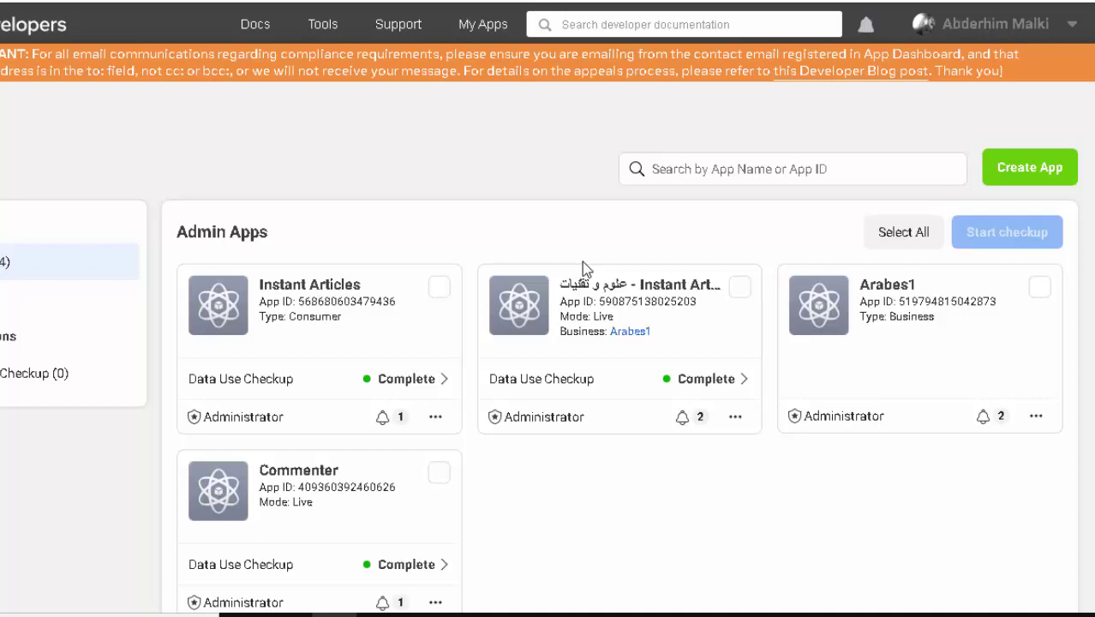
Step: Start creating a new developer app with the Business app type and proceed to its details
mouse_move(255, 24)
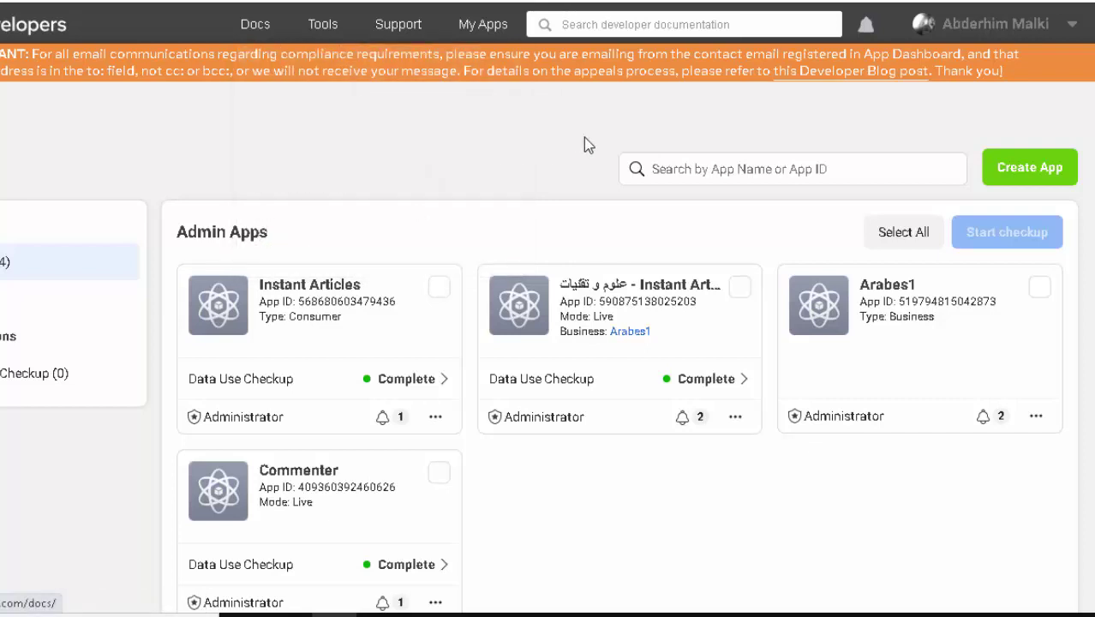
left_click(1029, 170)
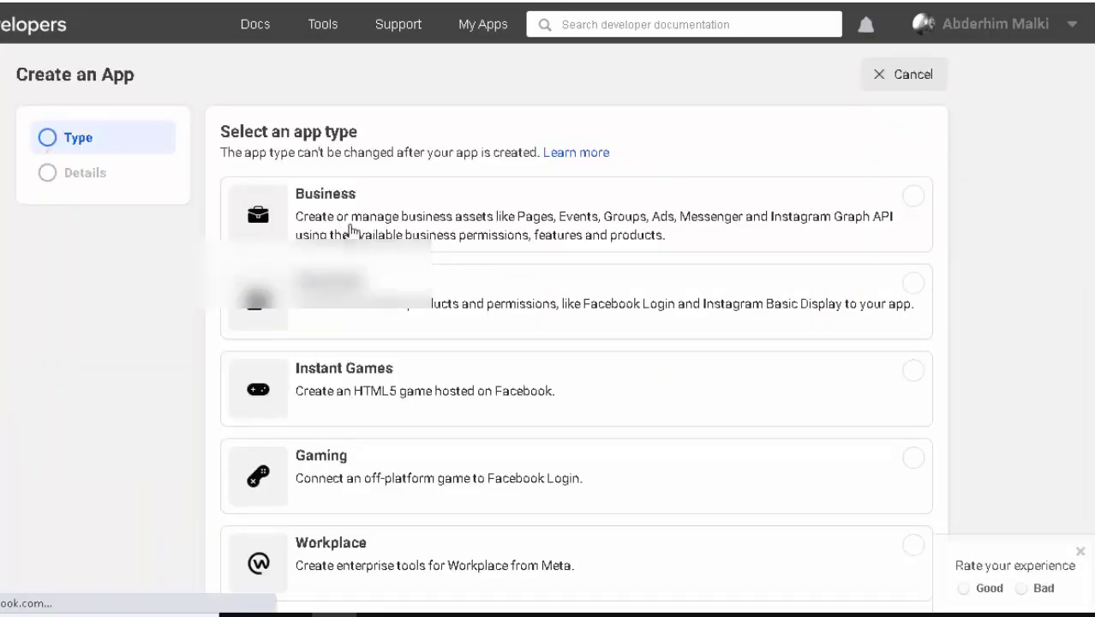
left_click(310, 214)
scroll(626, 347, "down", 2)
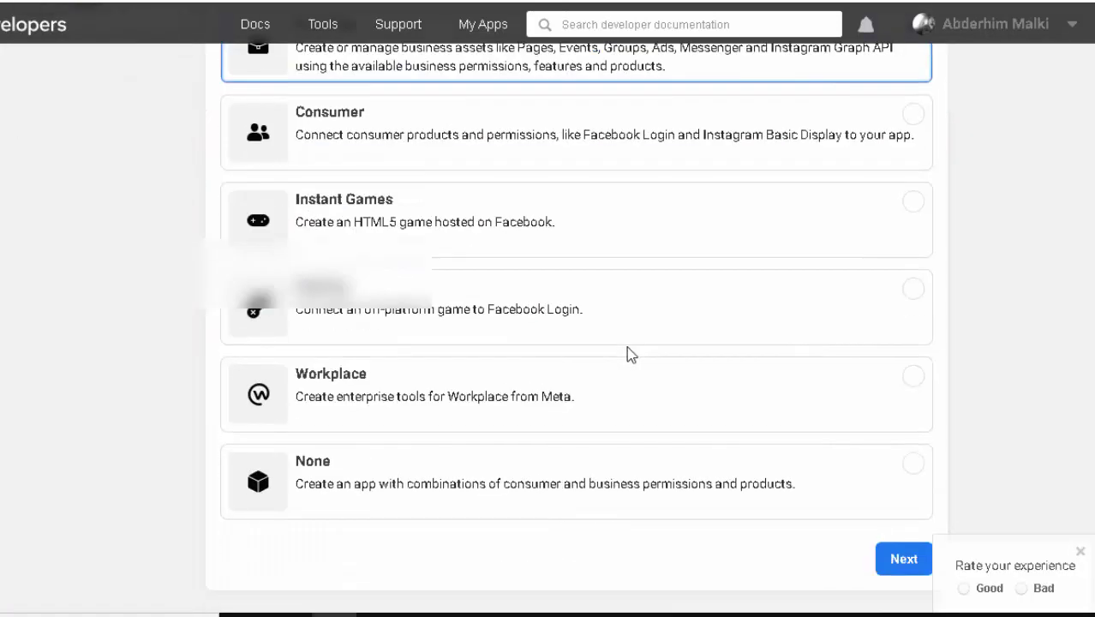
left_click(891, 562)
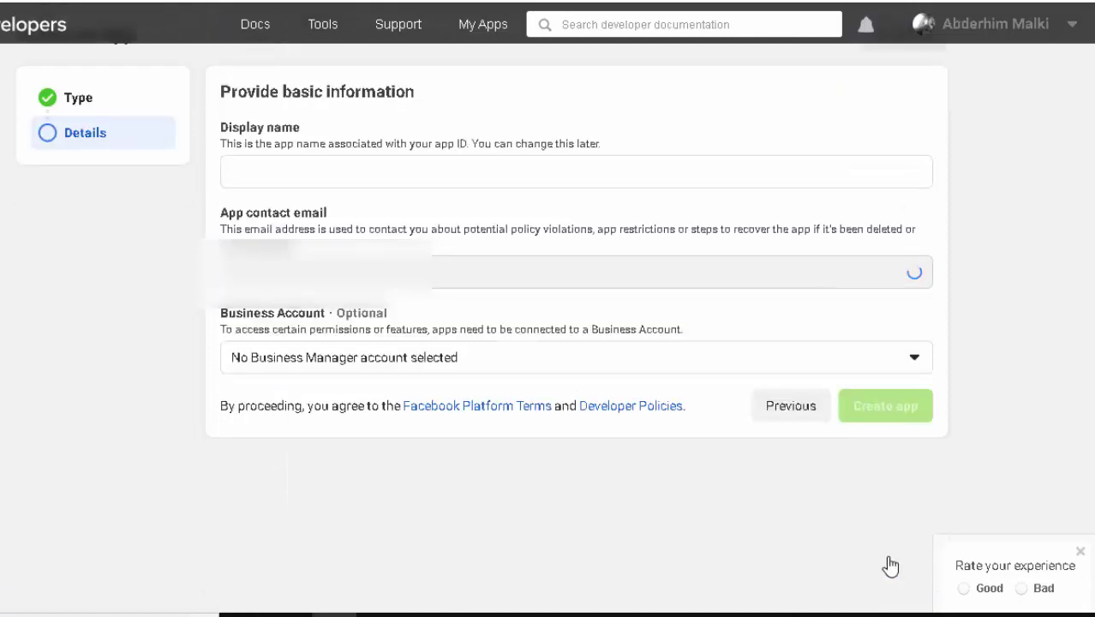
Step: Set the app's display name to TEST and connect it to the business account named after its owner
left_click(271, 174)
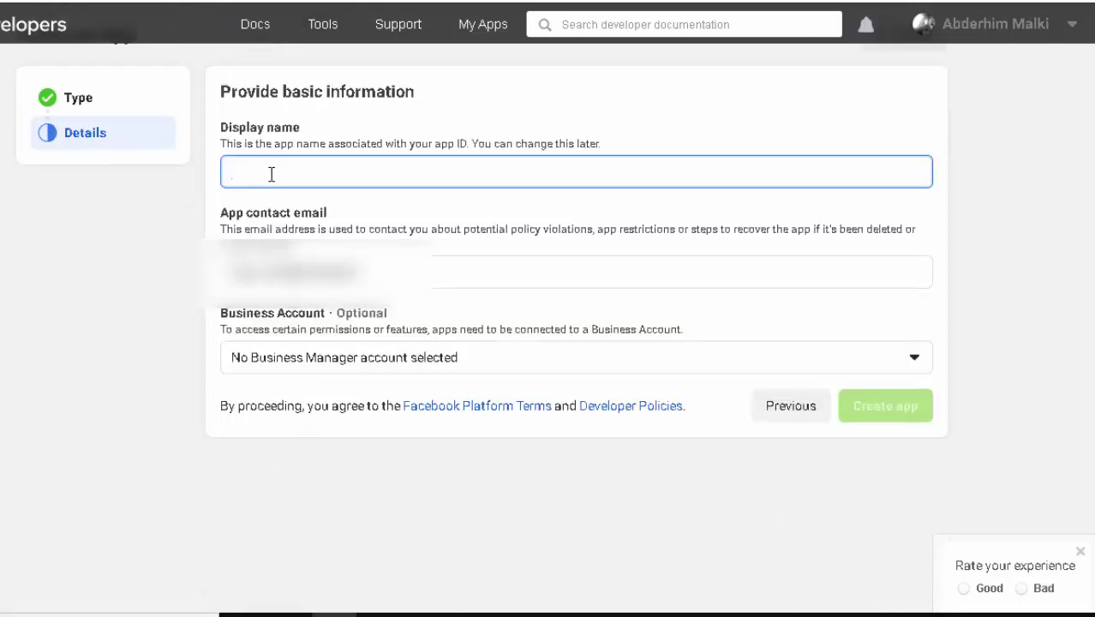
type("ب")
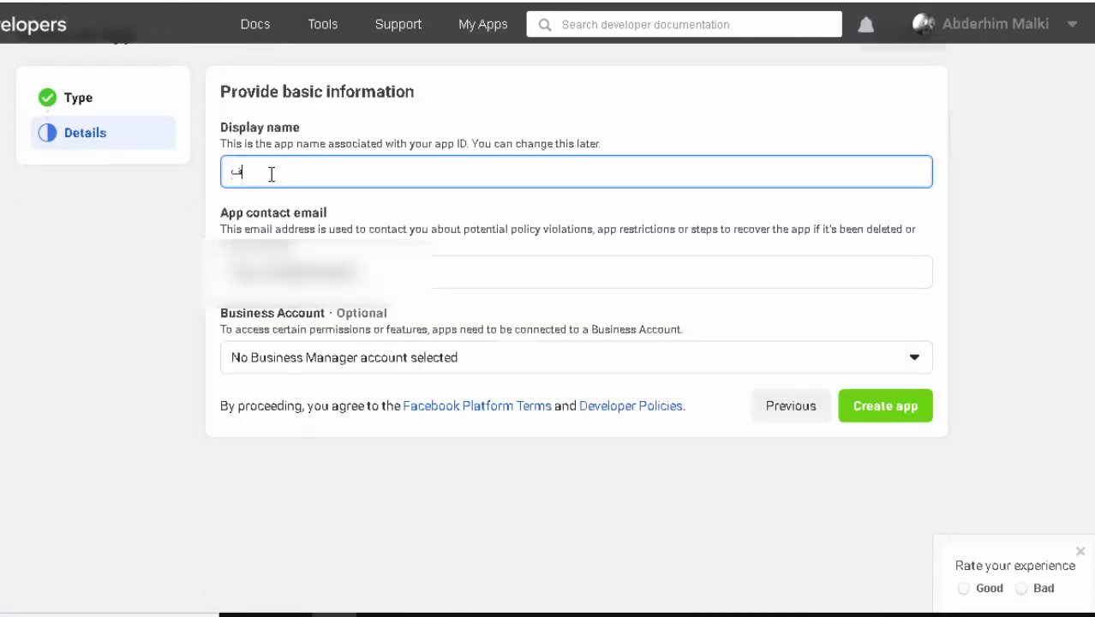
type("ج")
key("BackSpace")
key("BackSpace")
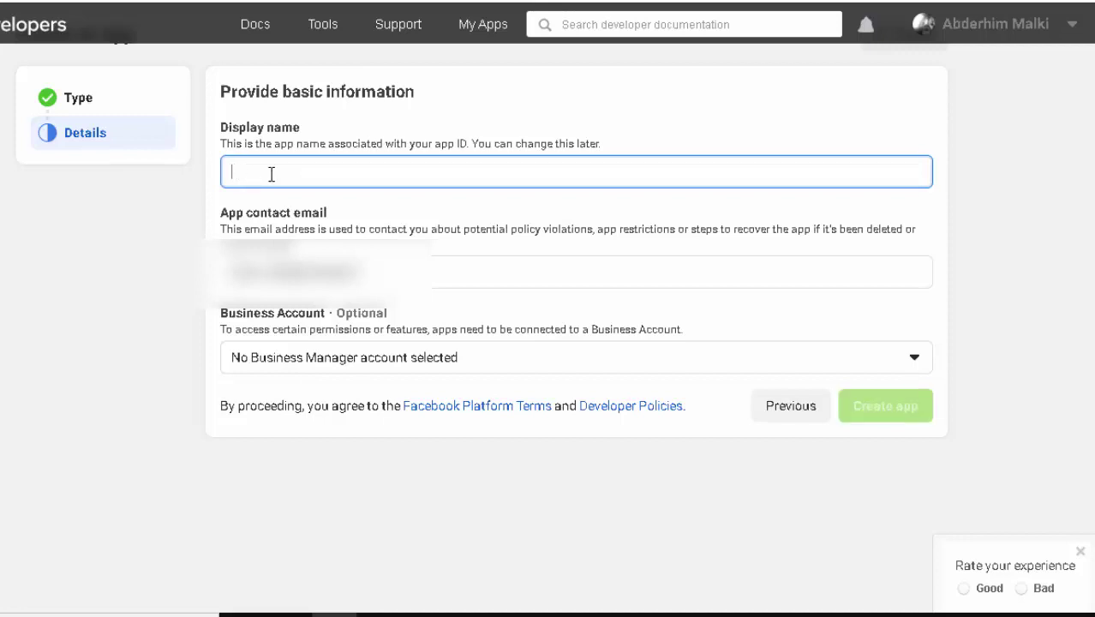
type("TEST")
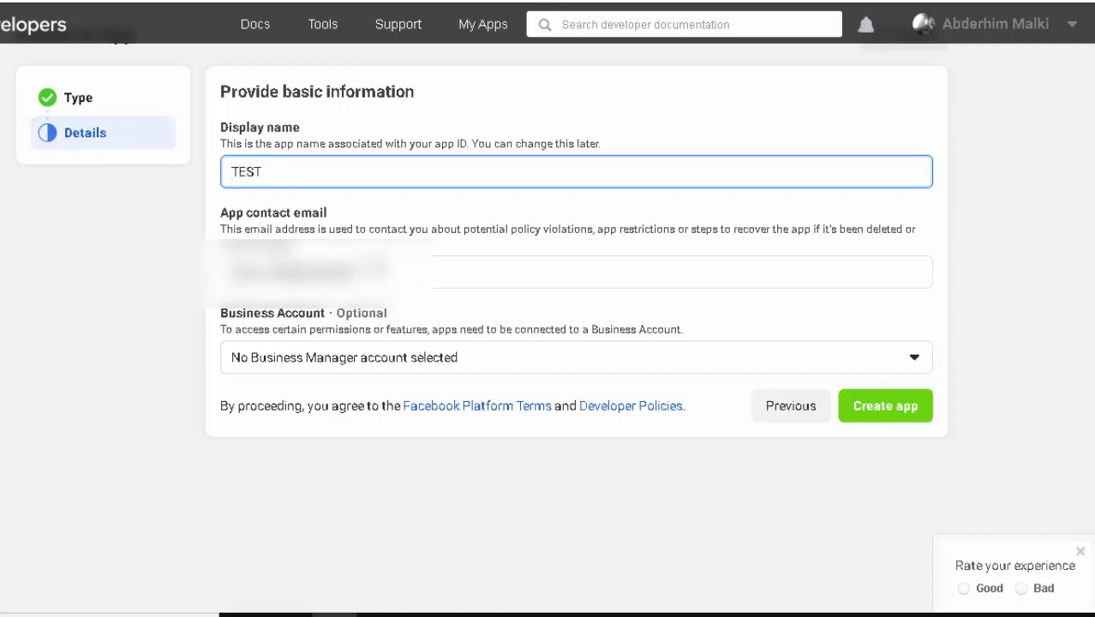
left_click(602, 362)
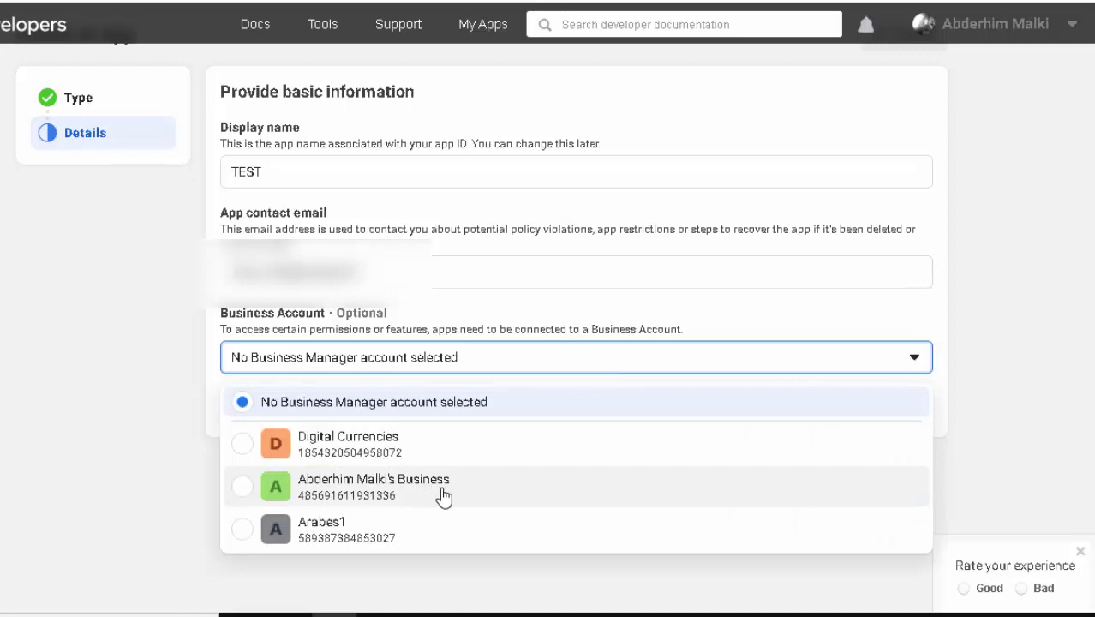
left_click(379, 490)
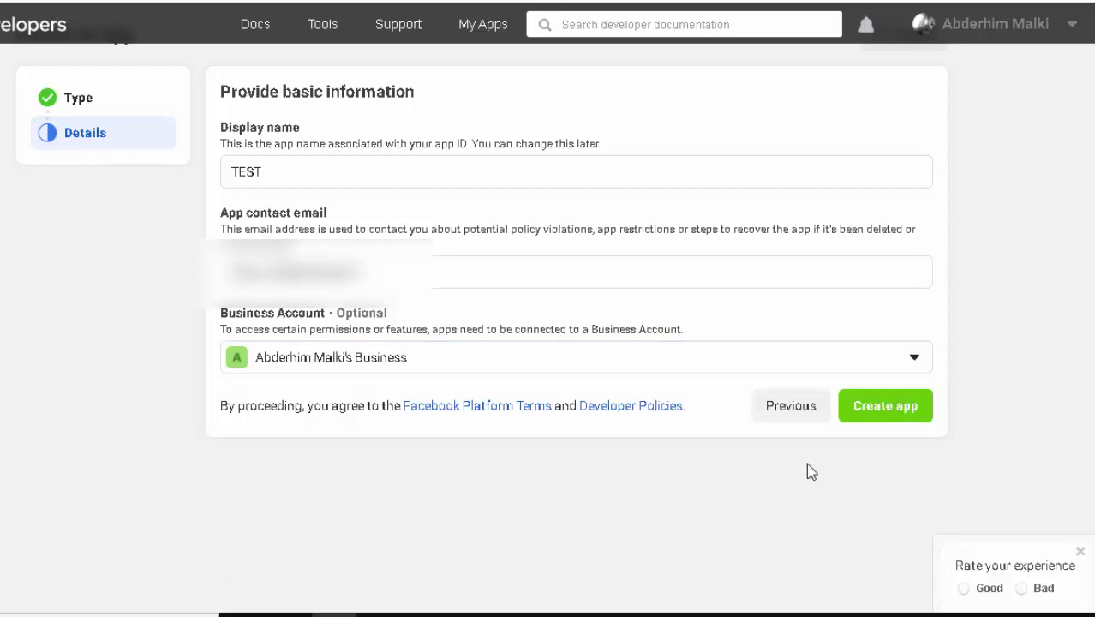
Step: Create the app and submit the account password to authorise it
left_click(861, 414)
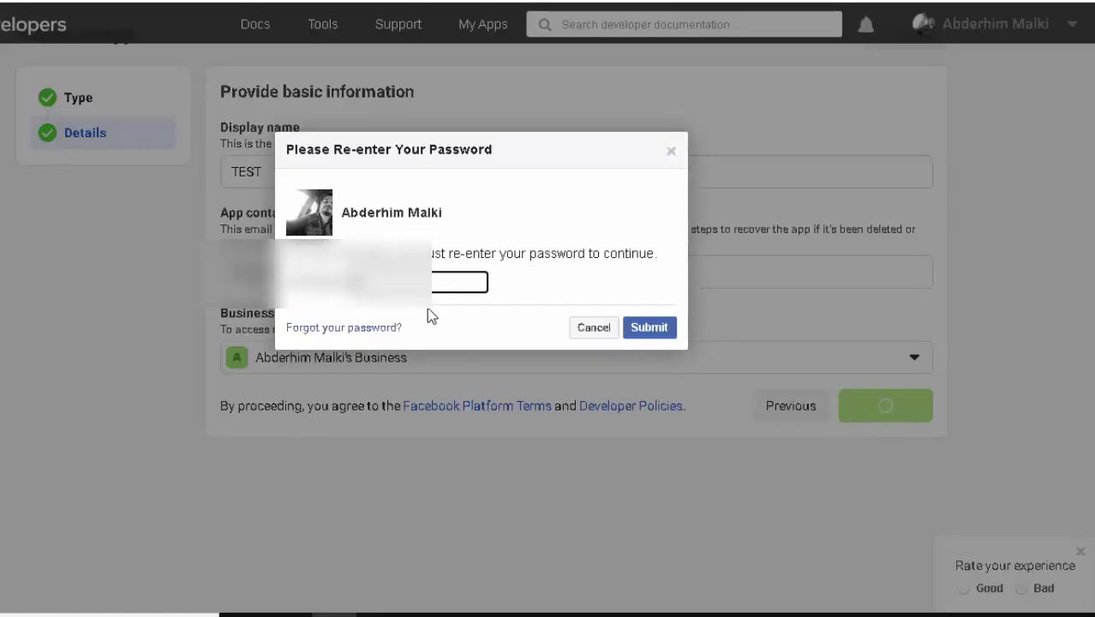
left_click(424, 286)
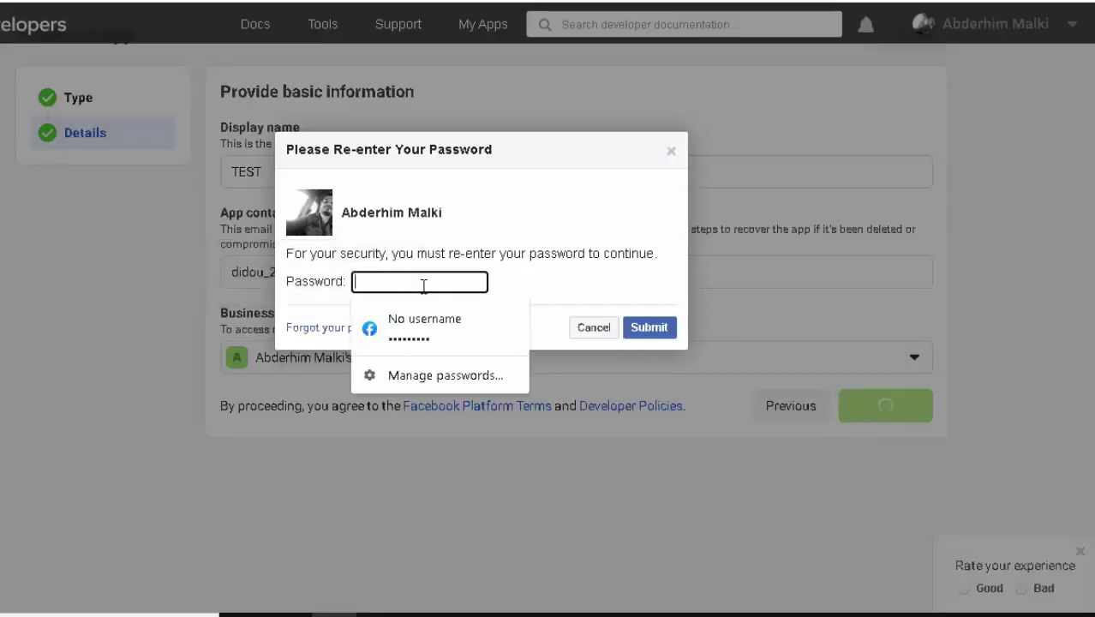
left_click(428, 324)
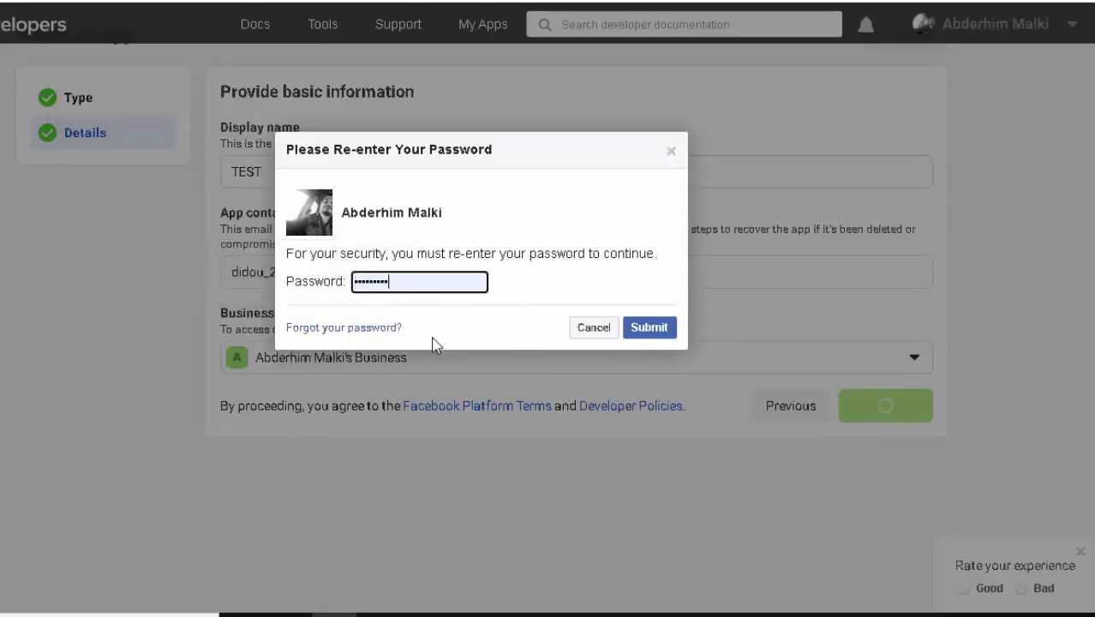
left_click(652, 327)
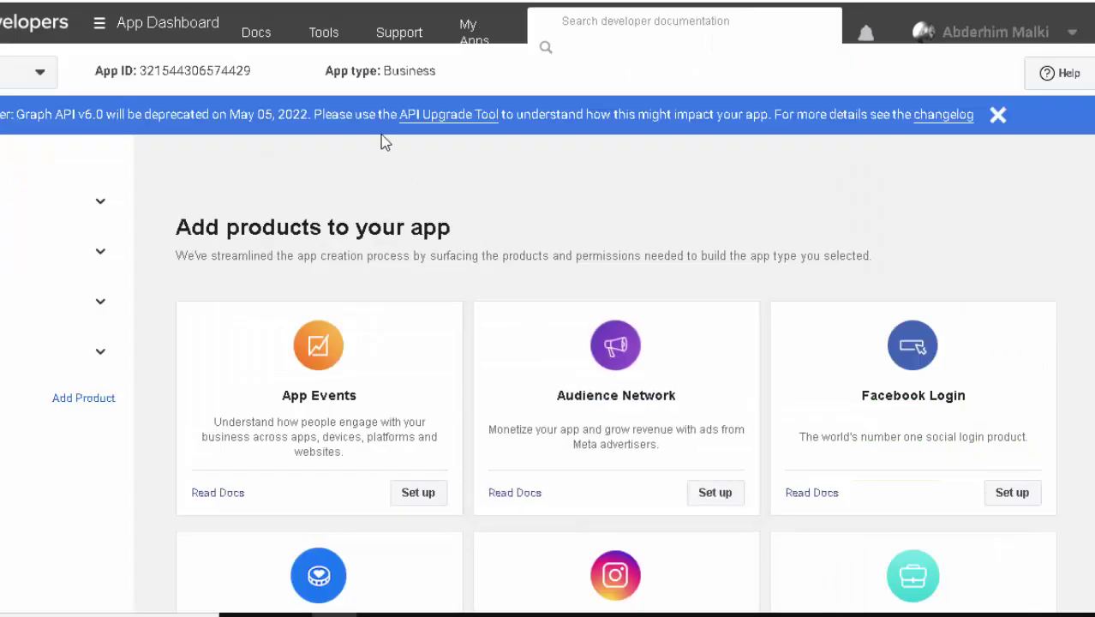
Step: Open the Graph API Explorer and choose TEST as the Facebook app
mouse_move(334, 34)
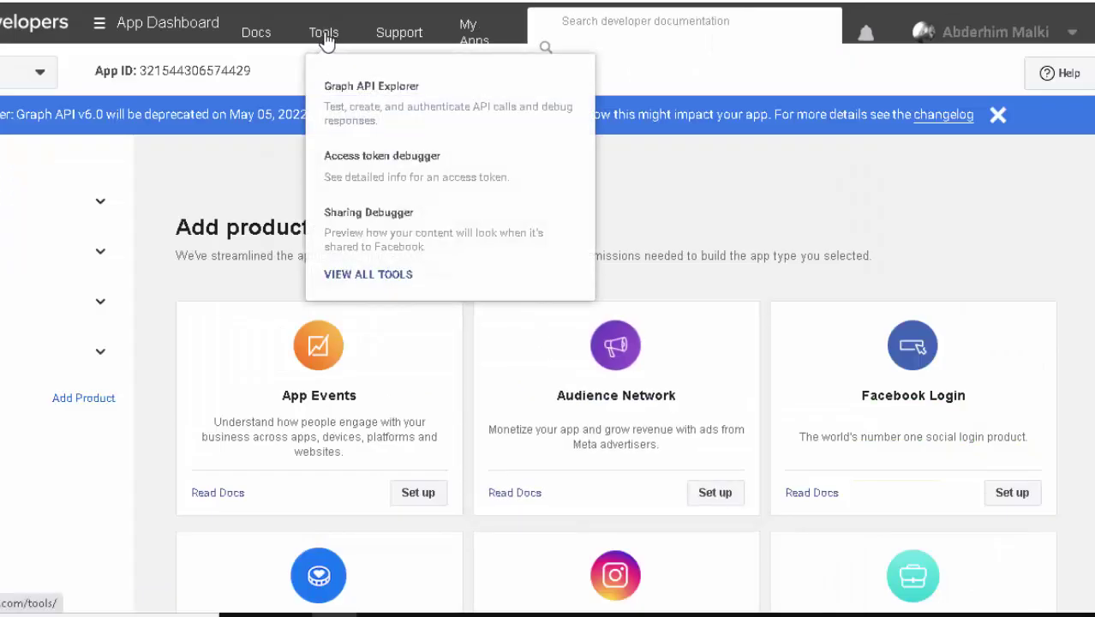
left_click(417, 89)
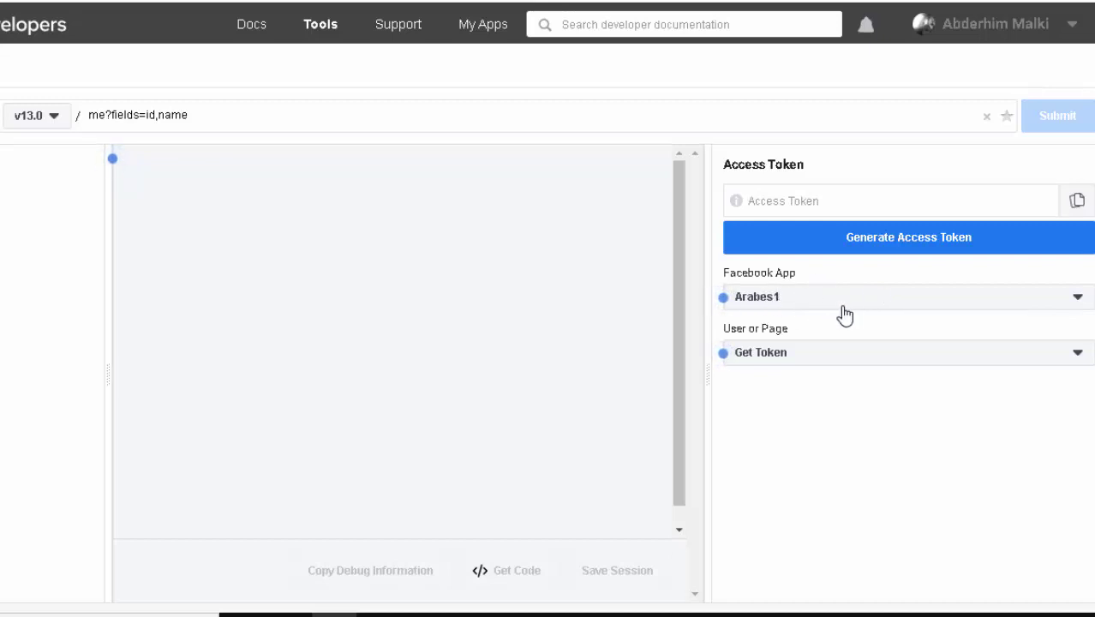
left_click(843, 314)
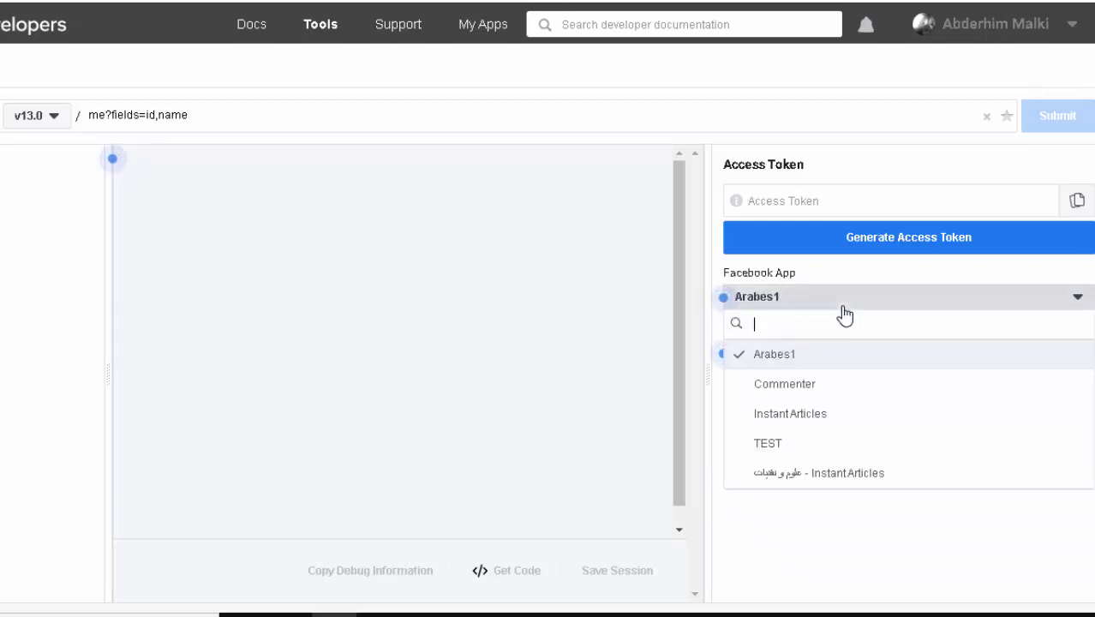
left_click(774, 443)
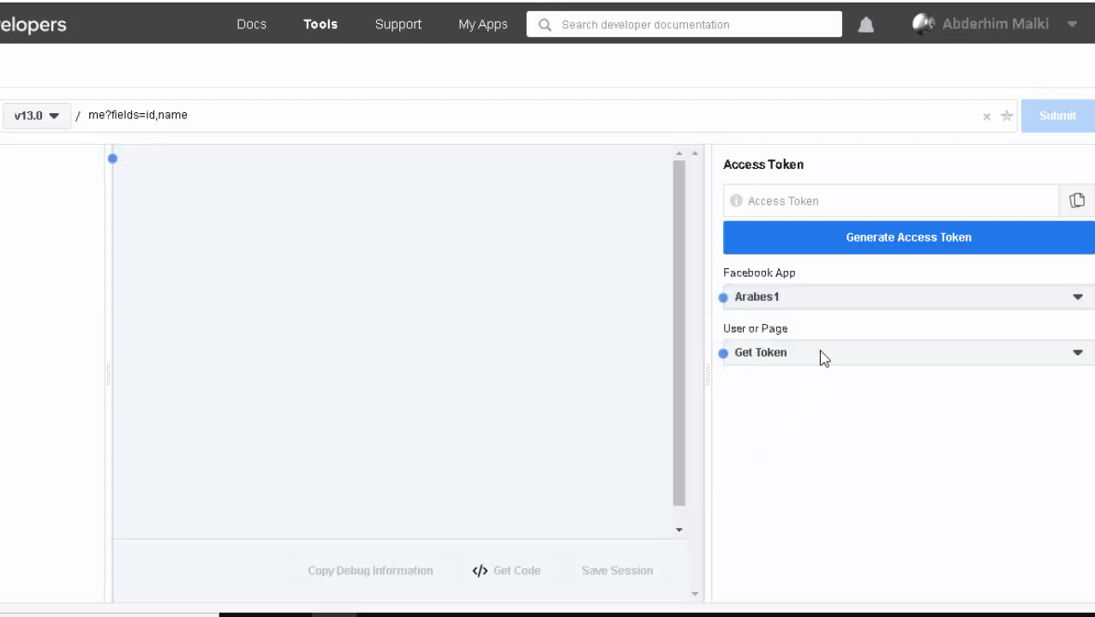
Step: Get a user access token for the TEST app and approve the Facebook login request
left_click(1078, 354)
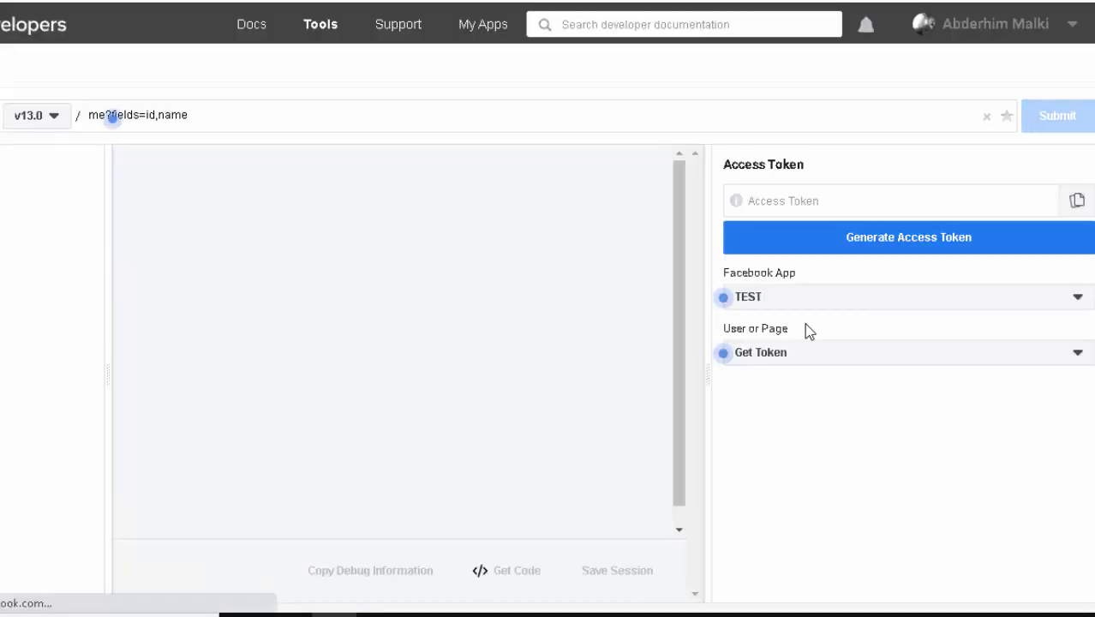
left_click(955, 355)
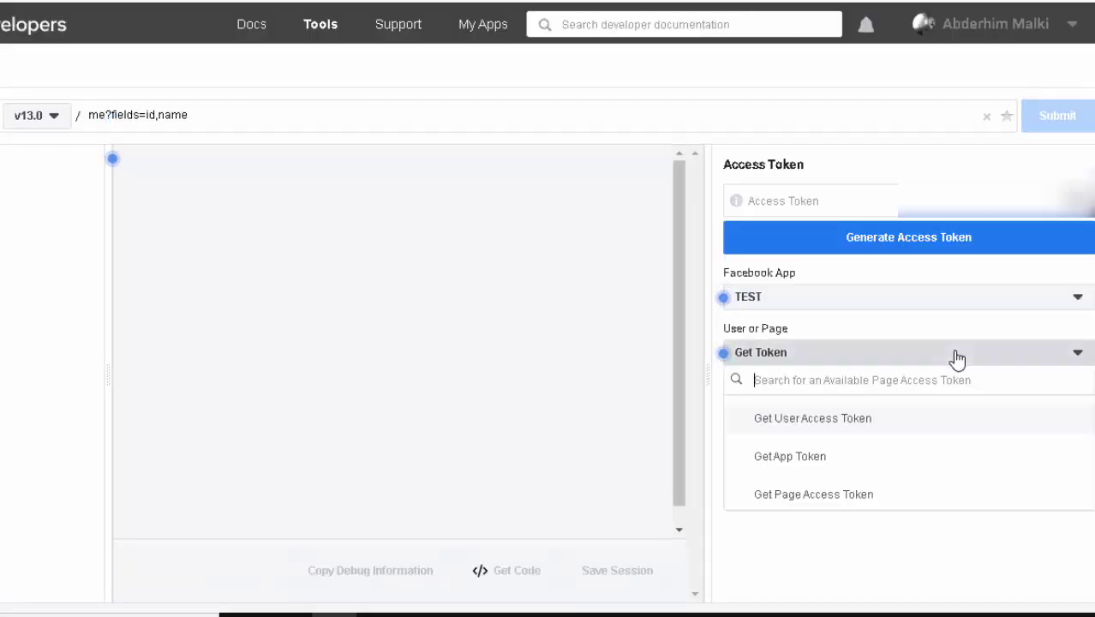
left_click(837, 431)
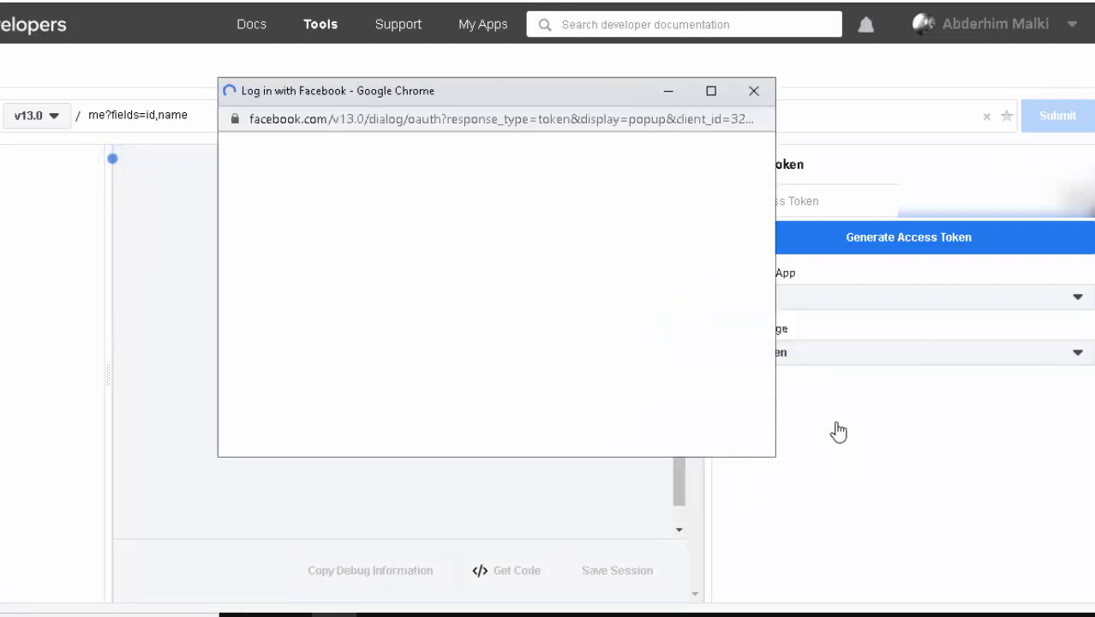
left_click(502, 318)
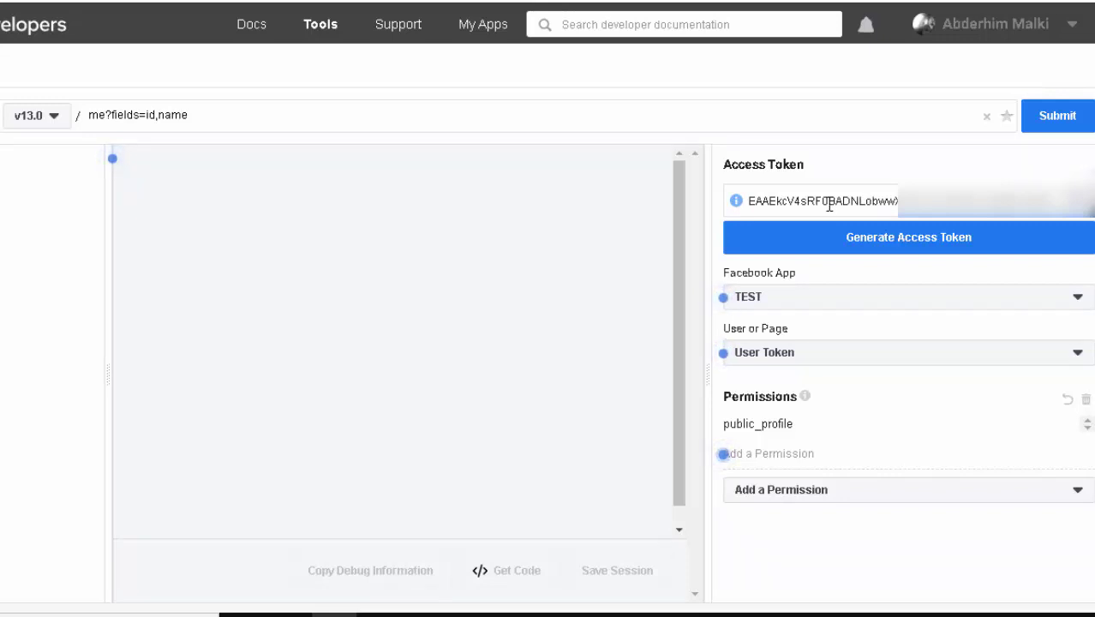
Step: Open the generated user token in the Access Token Tool, extend it to a long-lived token and check its expiry date
left_click_drag(825, 205, 855, 204)
double_click(855, 204)
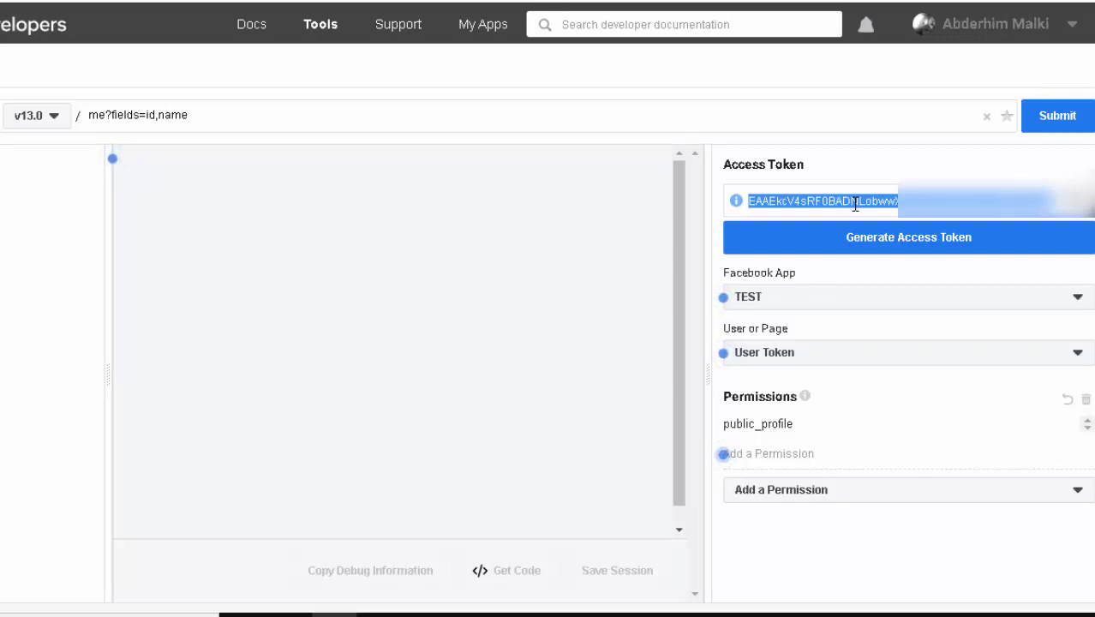
left_click(737, 209)
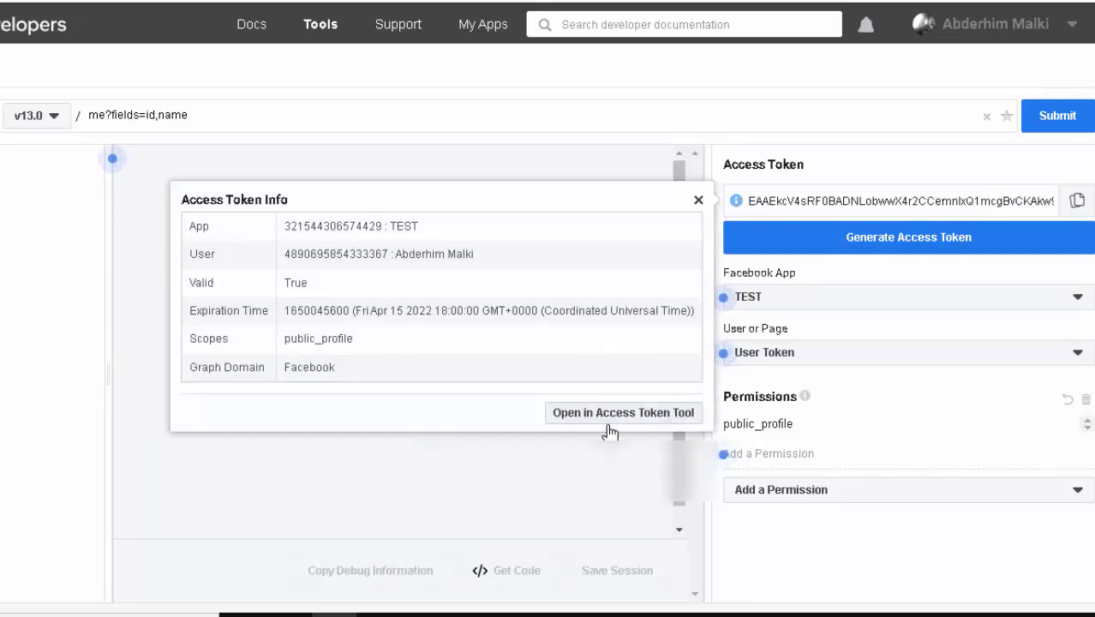
left_click(606, 414)
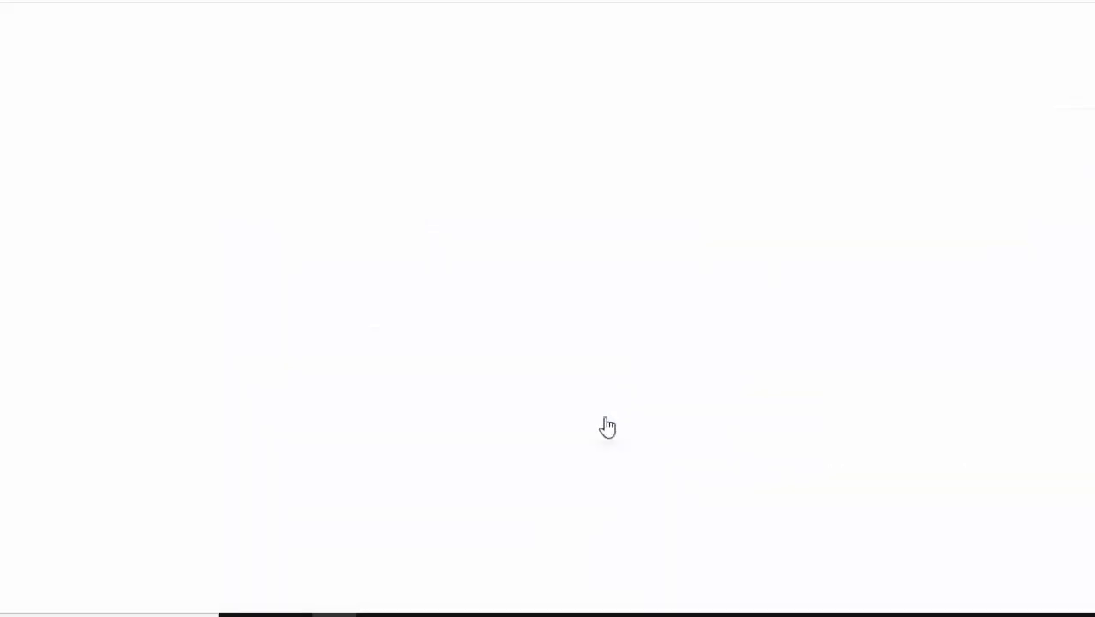
scroll(457, 330, "down", 5)
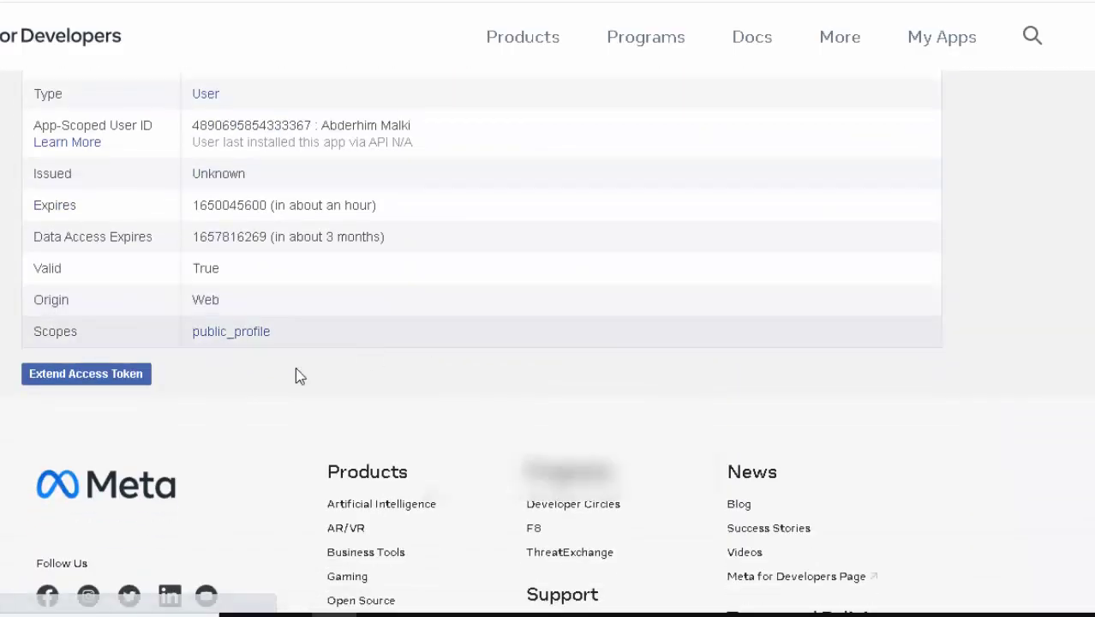
left_click(104, 388)
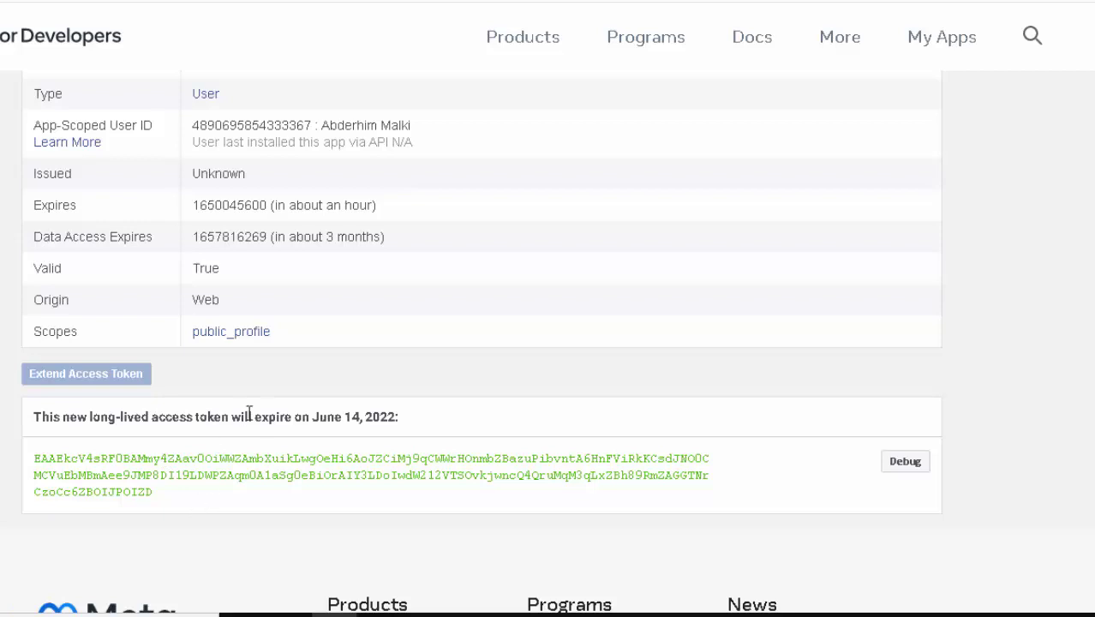
left_click_drag(319, 418, 348, 417)
Step: Switch to Firefox and make a copy of the Google Sheets document [MeasureSchool] Facebook Interests Expander
mouse_move(324, 610)
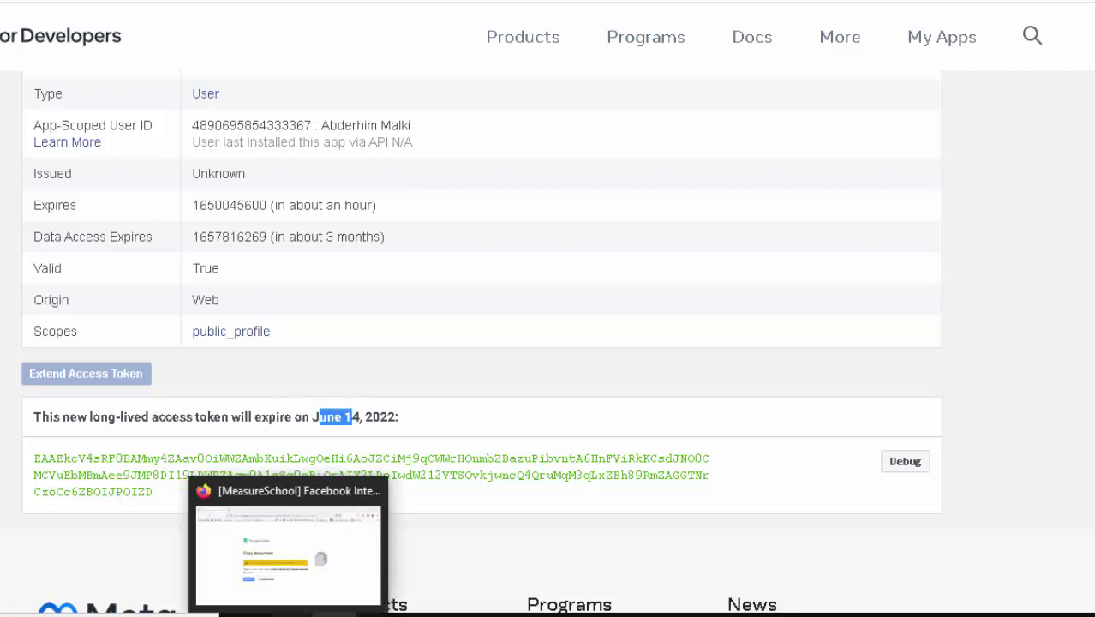
left_click(291, 540)
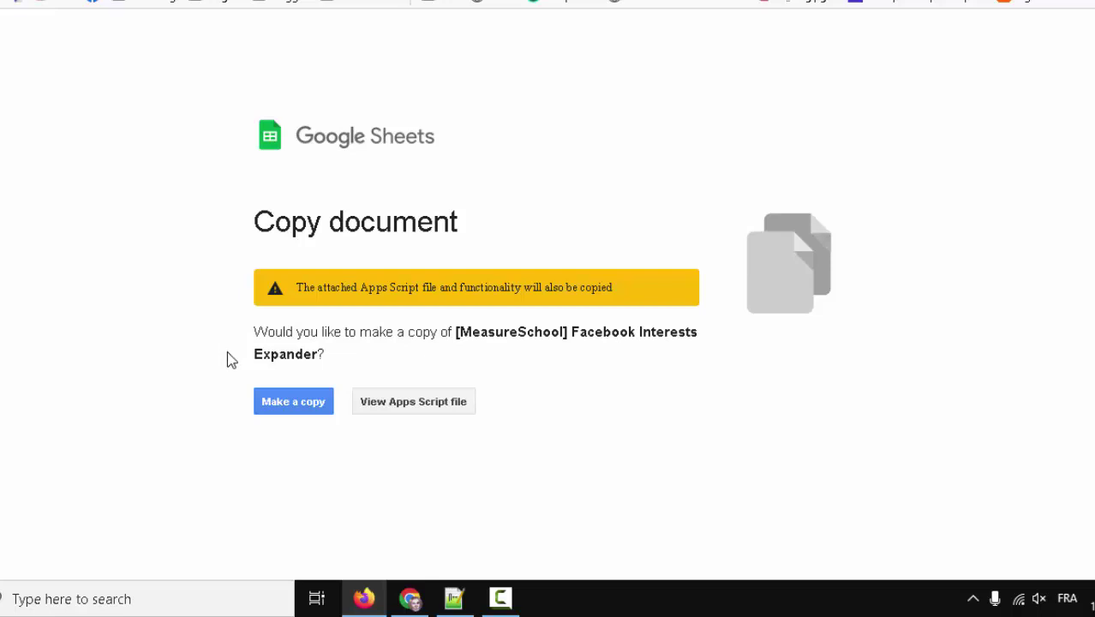
left_click(297, 403)
left_click(275, 406)
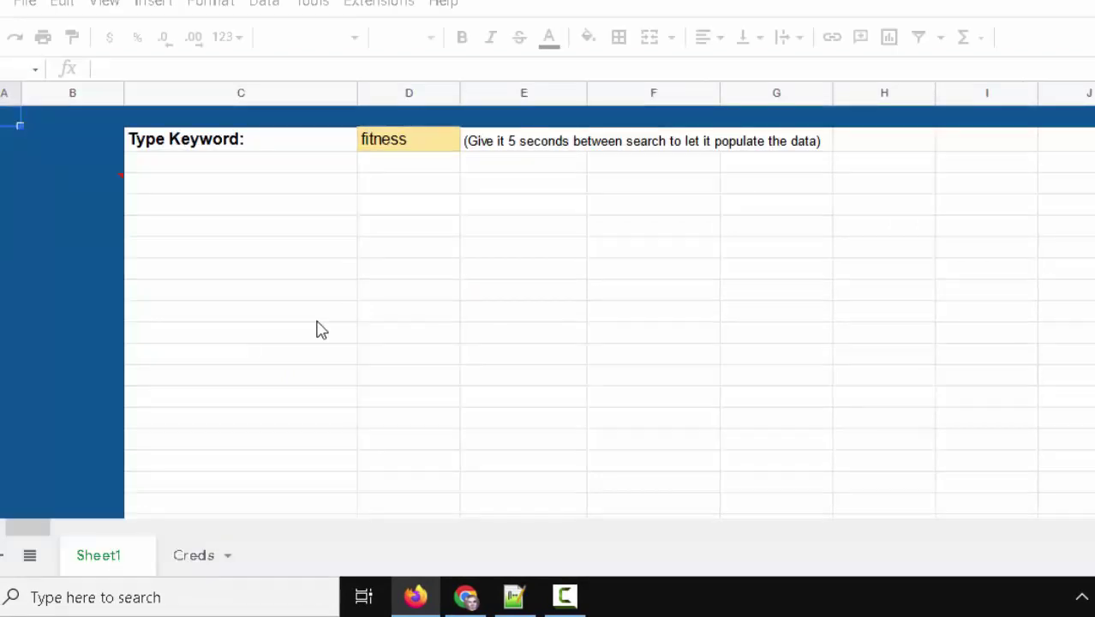
Step: Copy the long-lived access token from the Access Token Tool and paste it after access_token= in the Creds sheet's URL formula
left_click(196, 557)
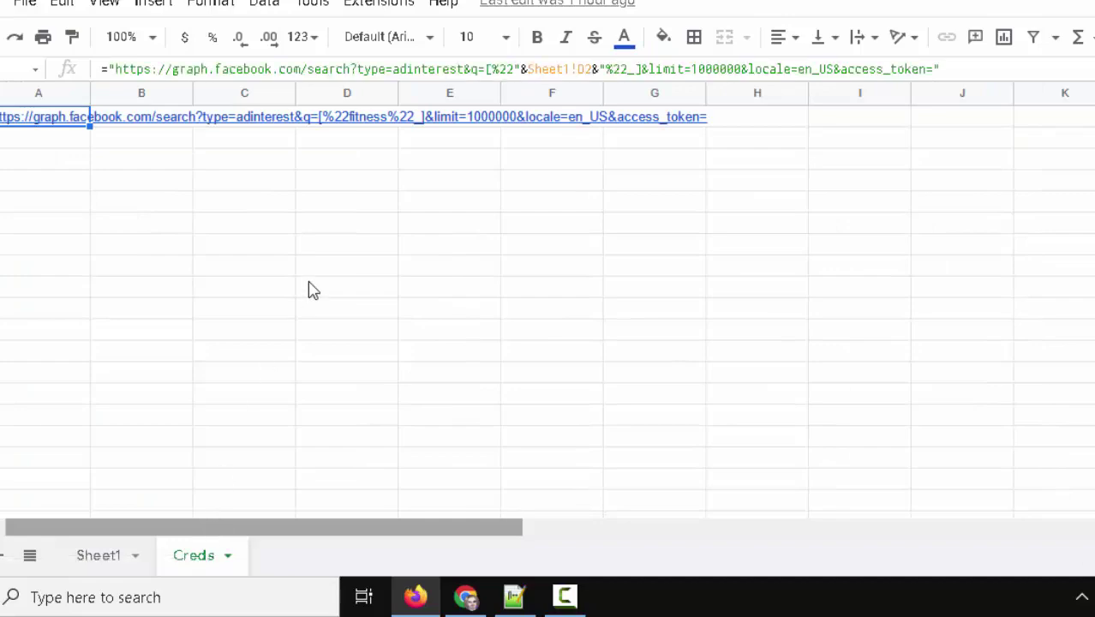
left_click(935, 70)
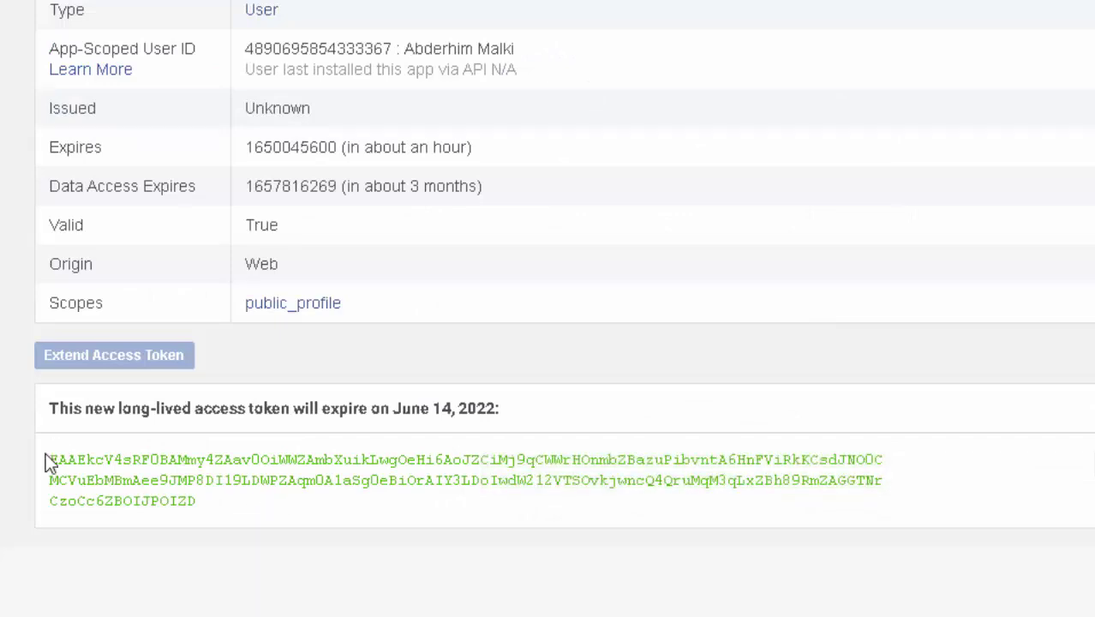
left_click_drag(51, 459, 206, 509)
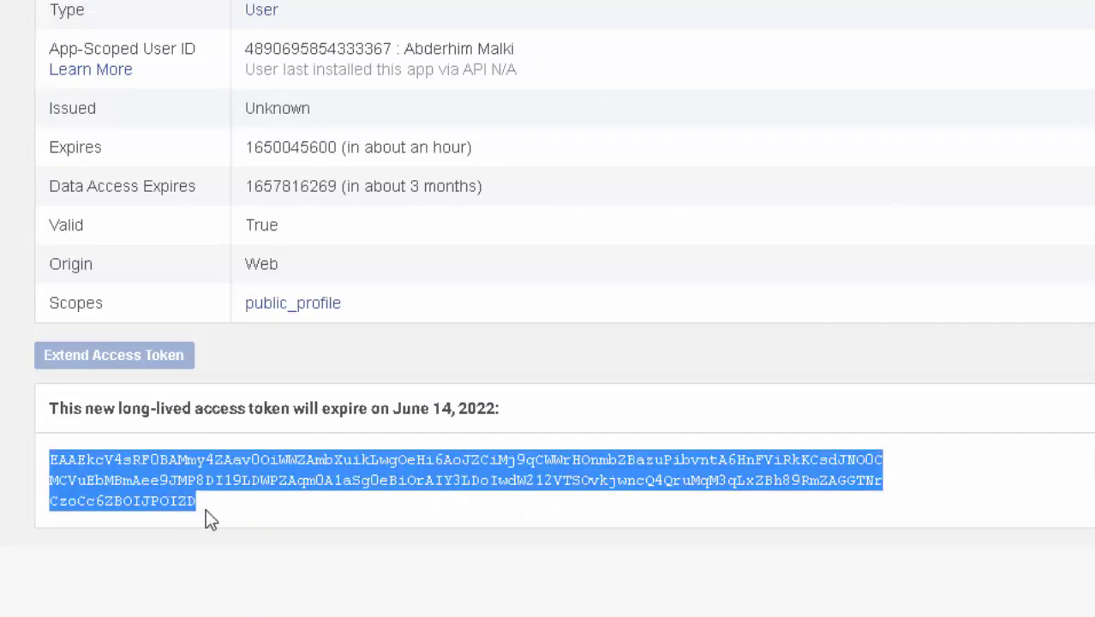
right_click(152, 472)
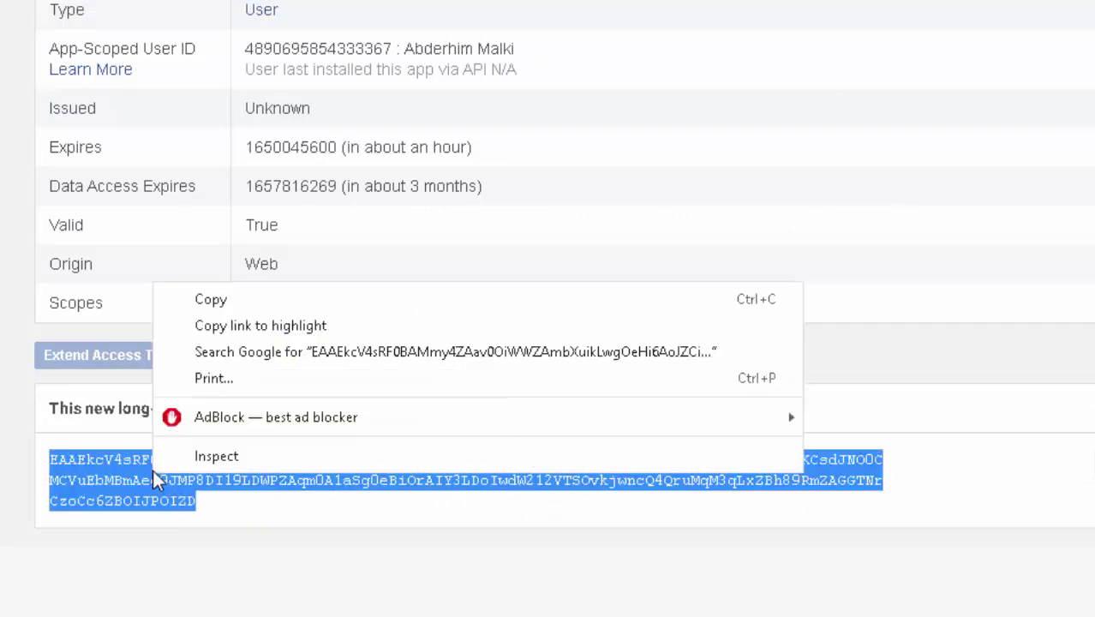
left_click(234, 306)
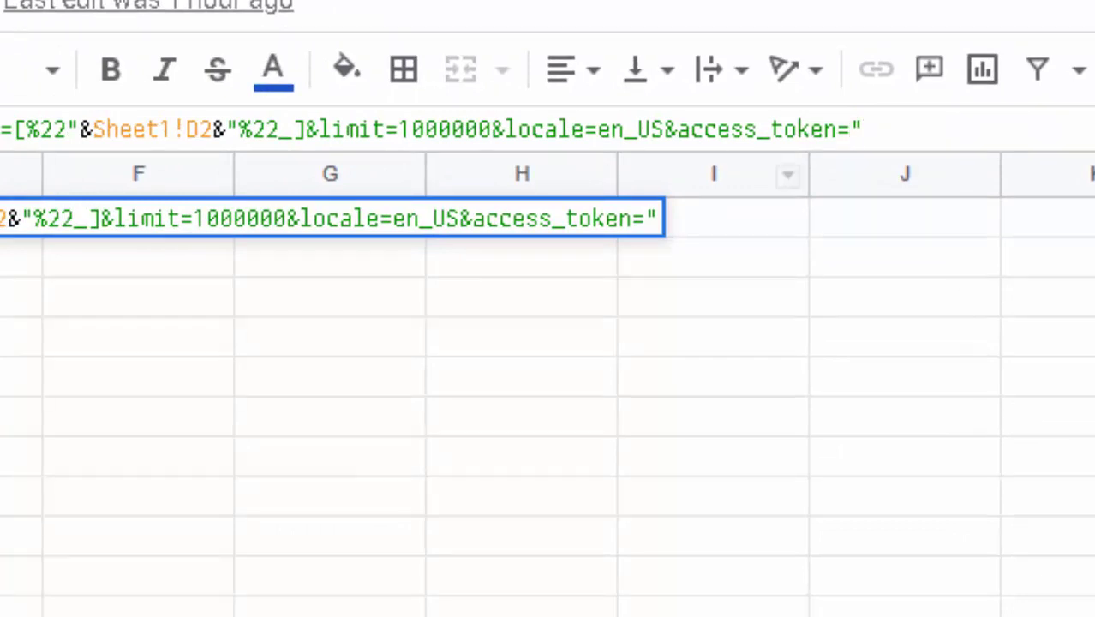
left_click(858, 129)
key("ctrl+v")
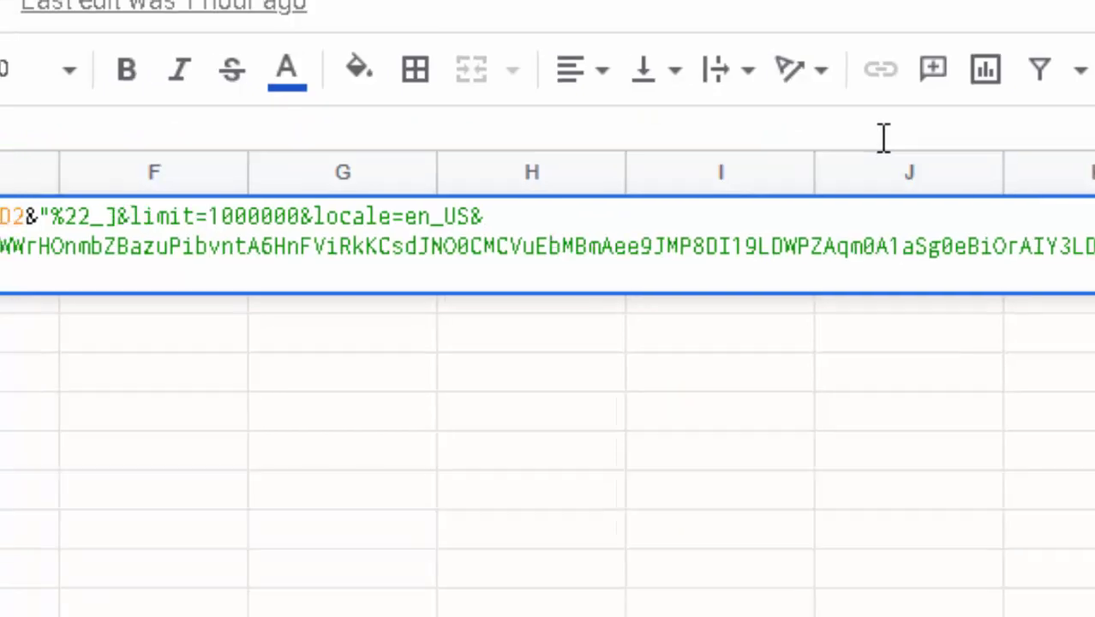
key("Return")
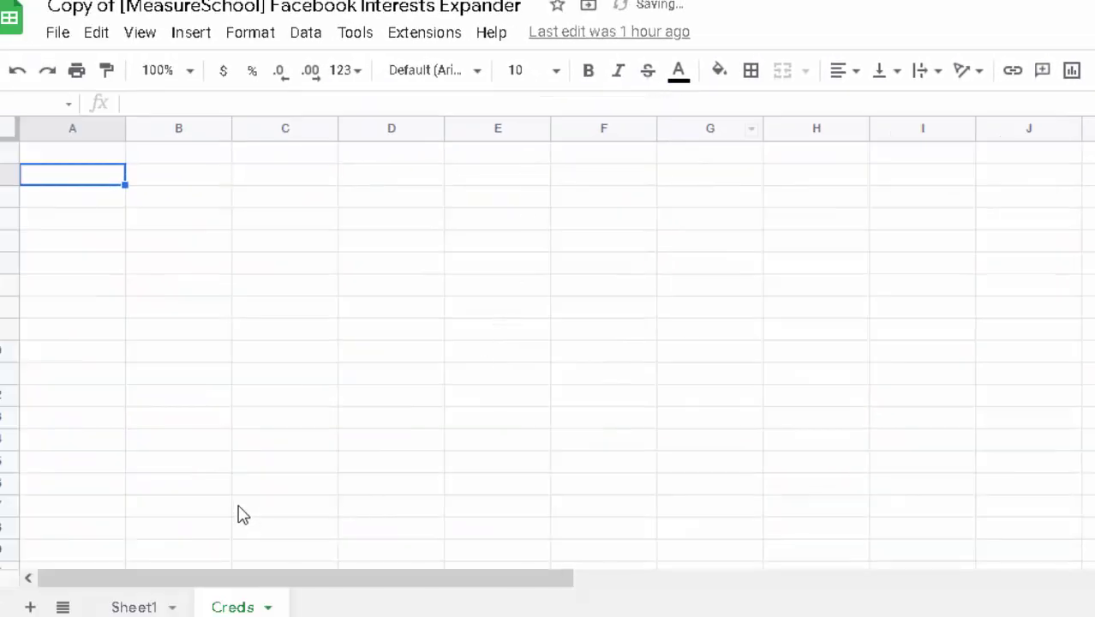
Step: Return to Sheet1 and check the interest names and audience sizes listed for the keyword fitness
left_click(141, 584)
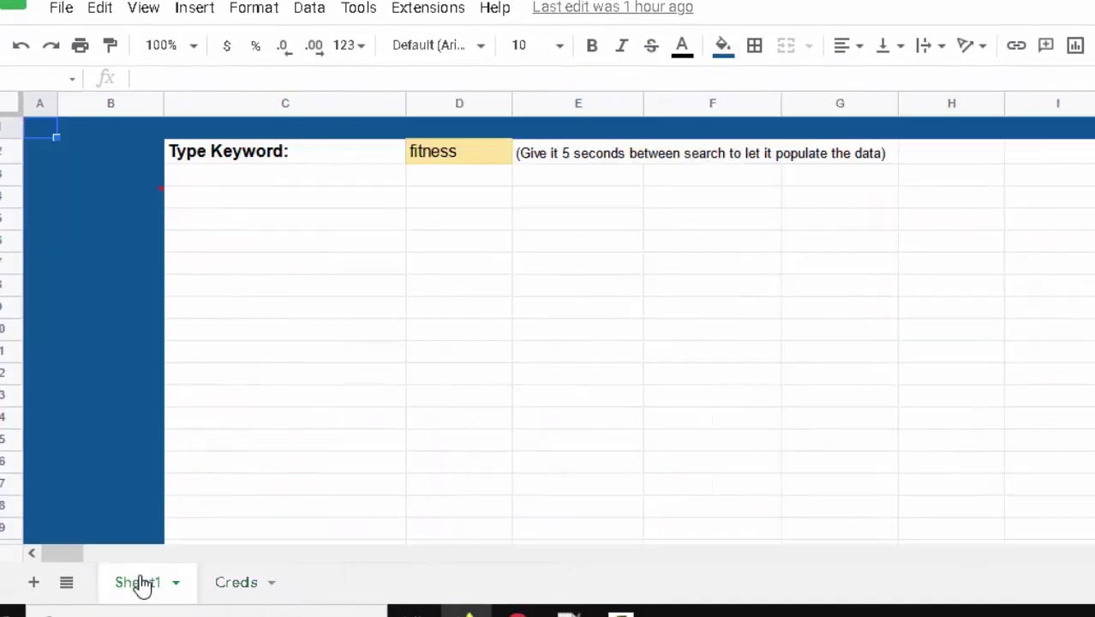
left_click(478, 167)
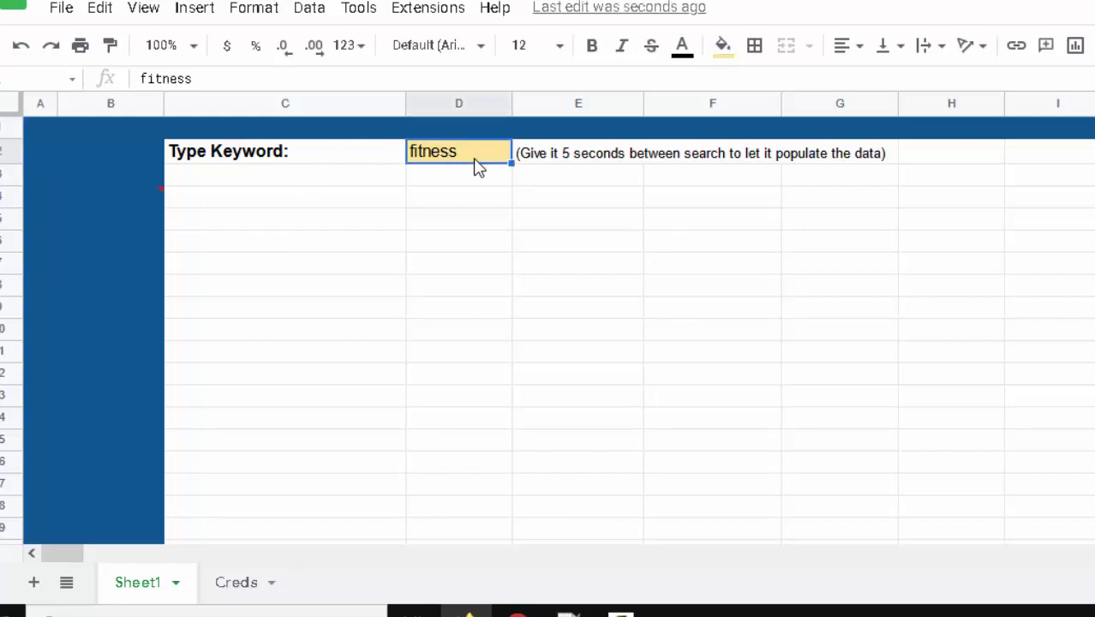
double_click(474, 158)
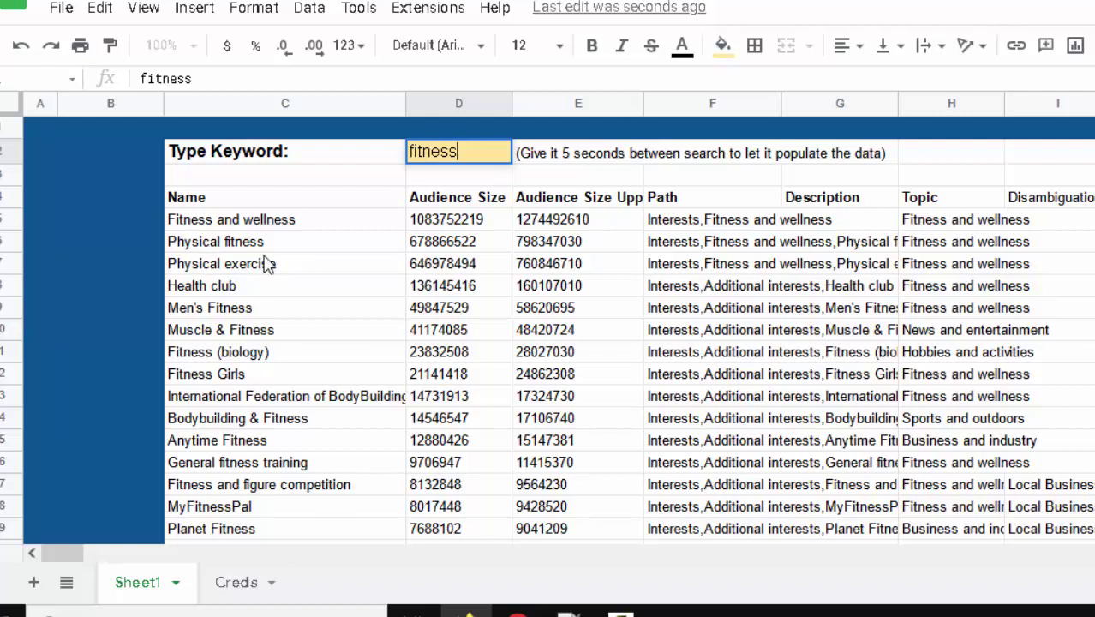
left_click(421, 224)
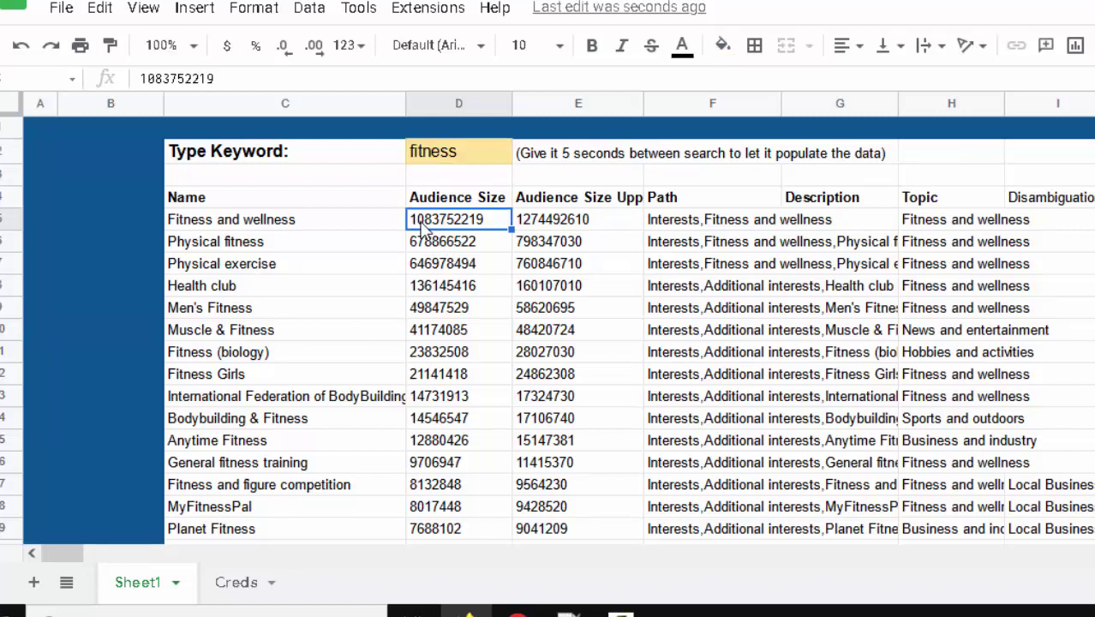
left_click(193, 223)
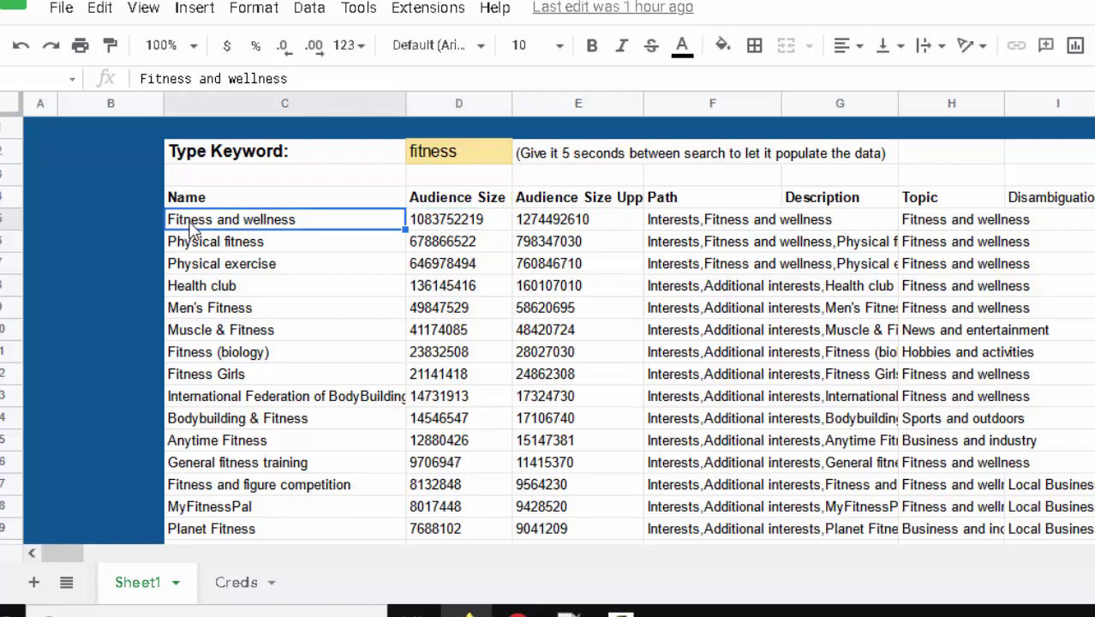
Step: Replace the search keyword in Sheet1 with GAME
left_click(474, 164)
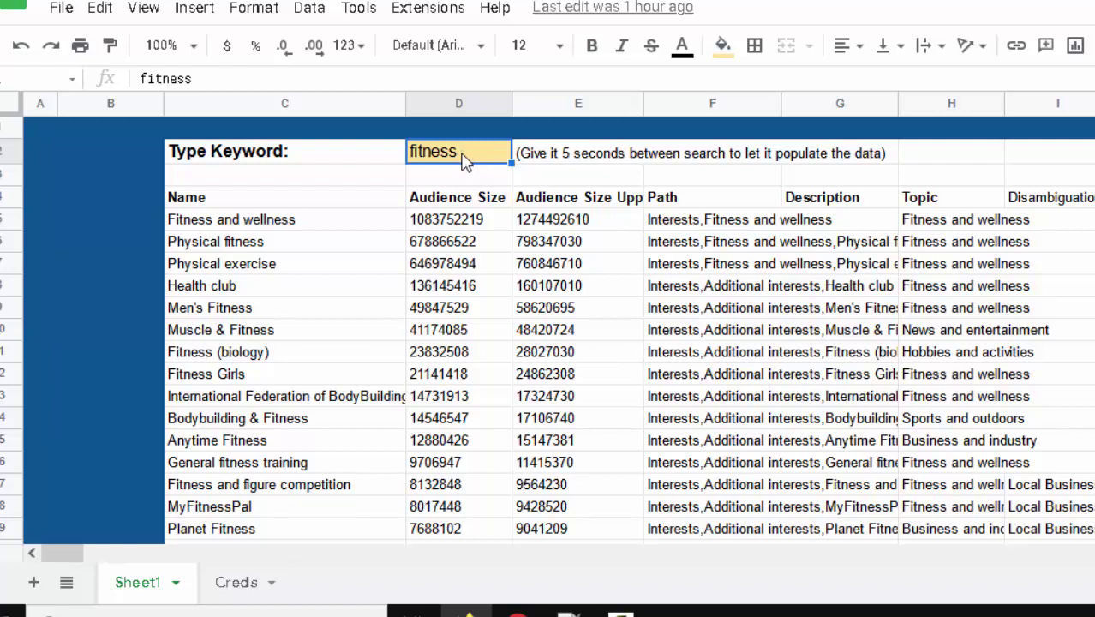
double_click(464, 160)
key("ctrl+a")
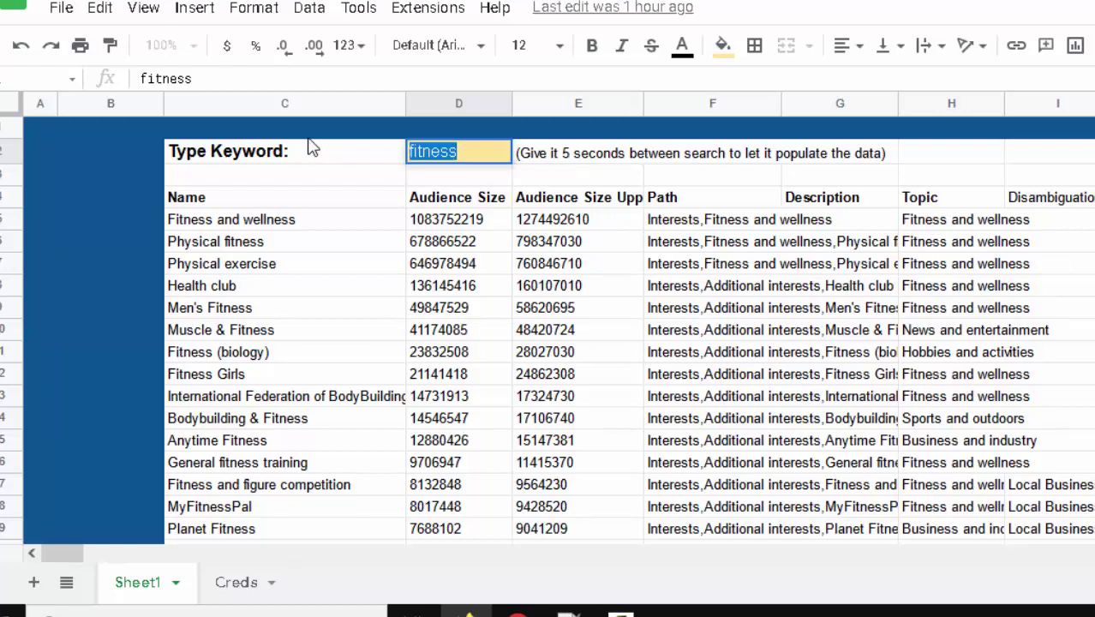
type("GAME")
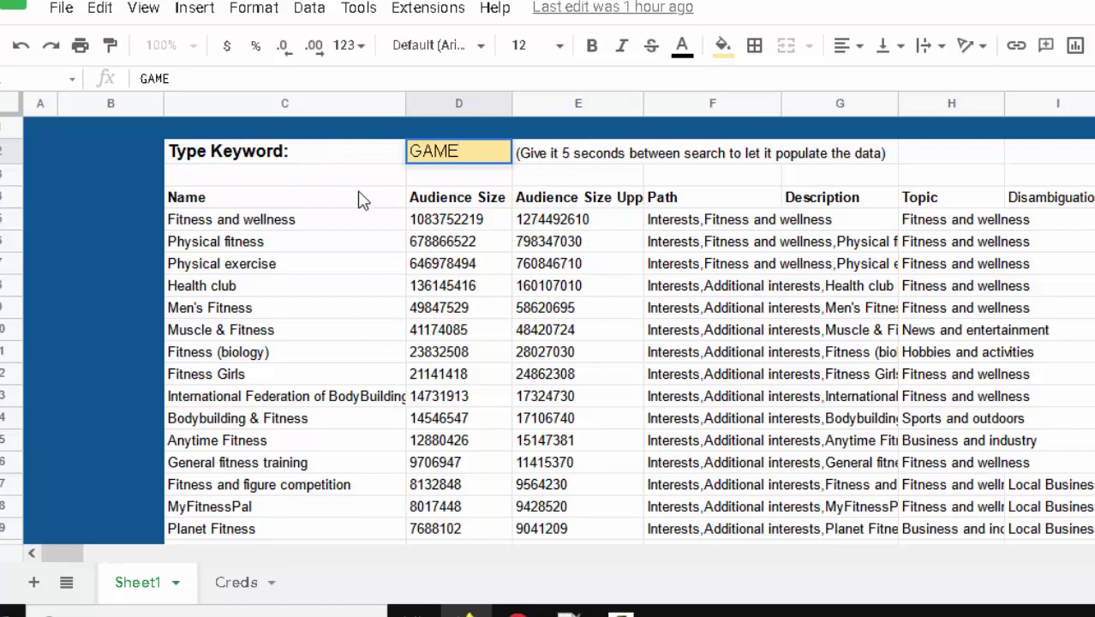
left_click(524, 211)
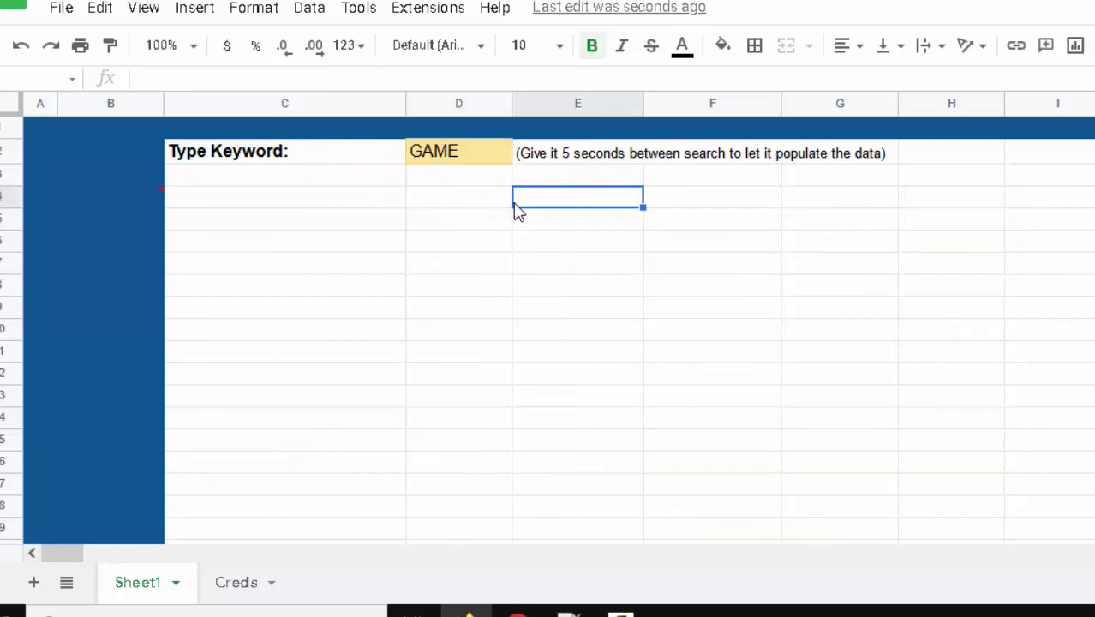
Step: Set the search keyword in Sheet1 to MONEY and look through the full list of resulting interests
left_click(471, 163)
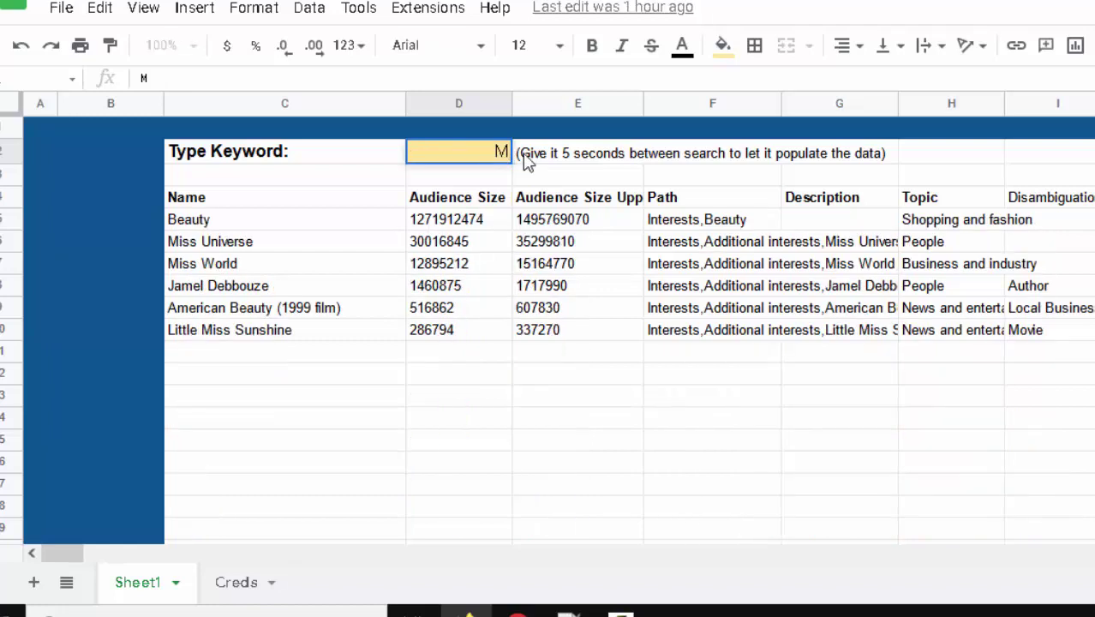
type("ONEY")
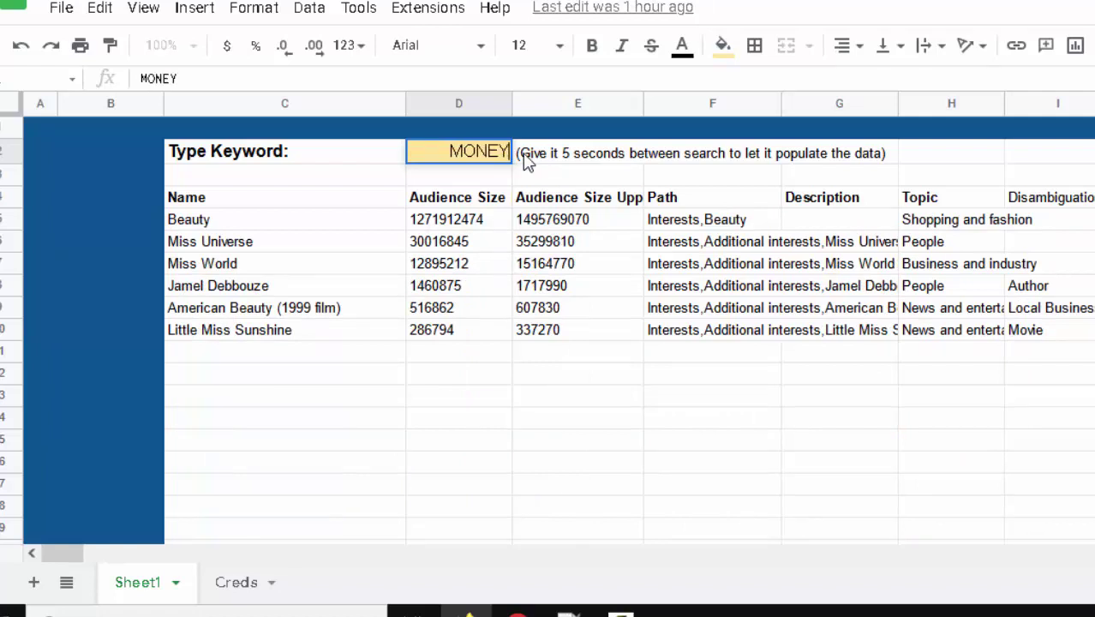
key("Return")
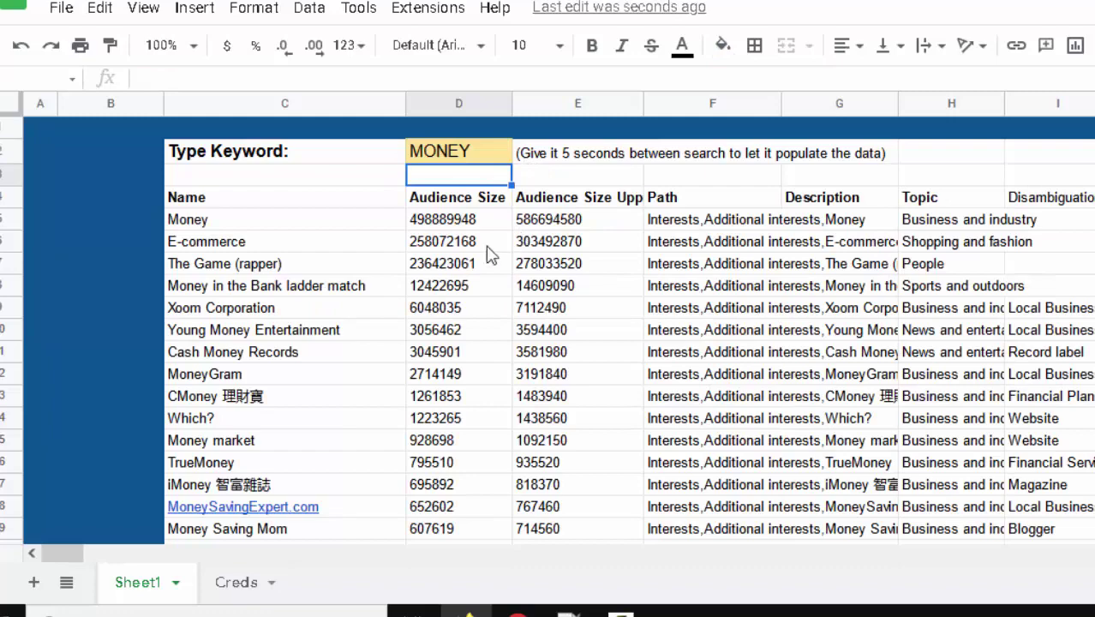
scroll(482, 259, "down", 3)
scroll(483, 259, "down", 10)
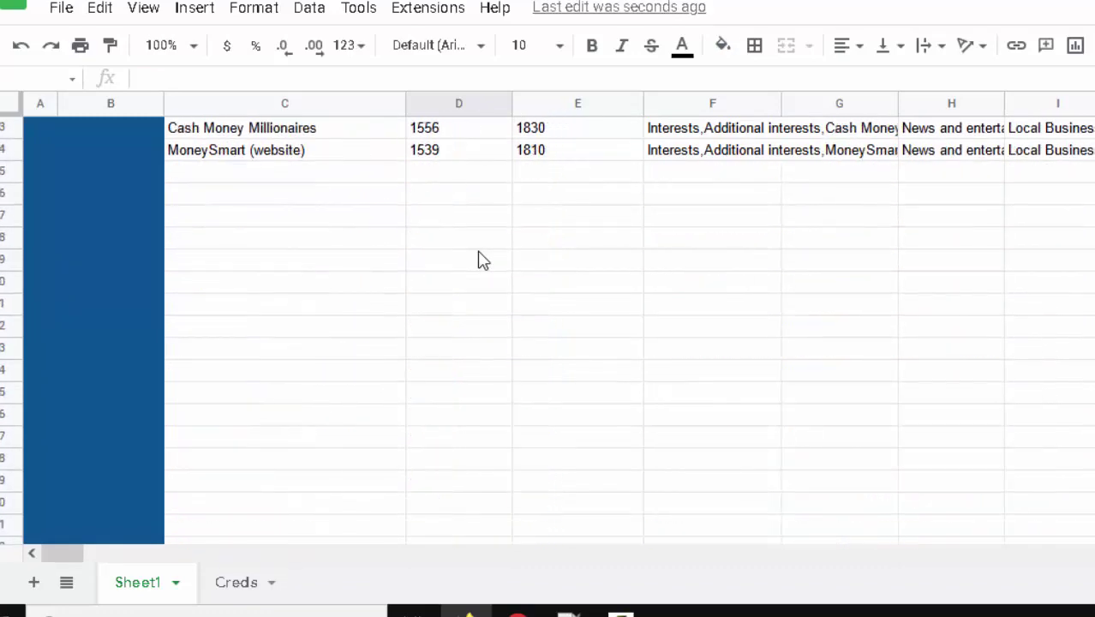
scroll(482, 259, "up", 14)
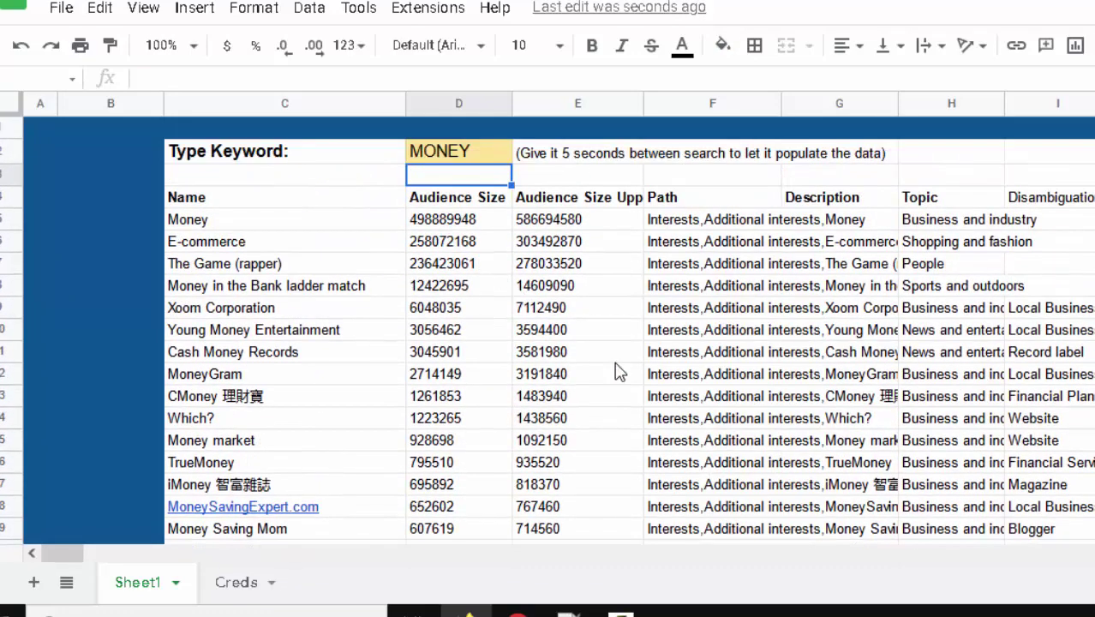